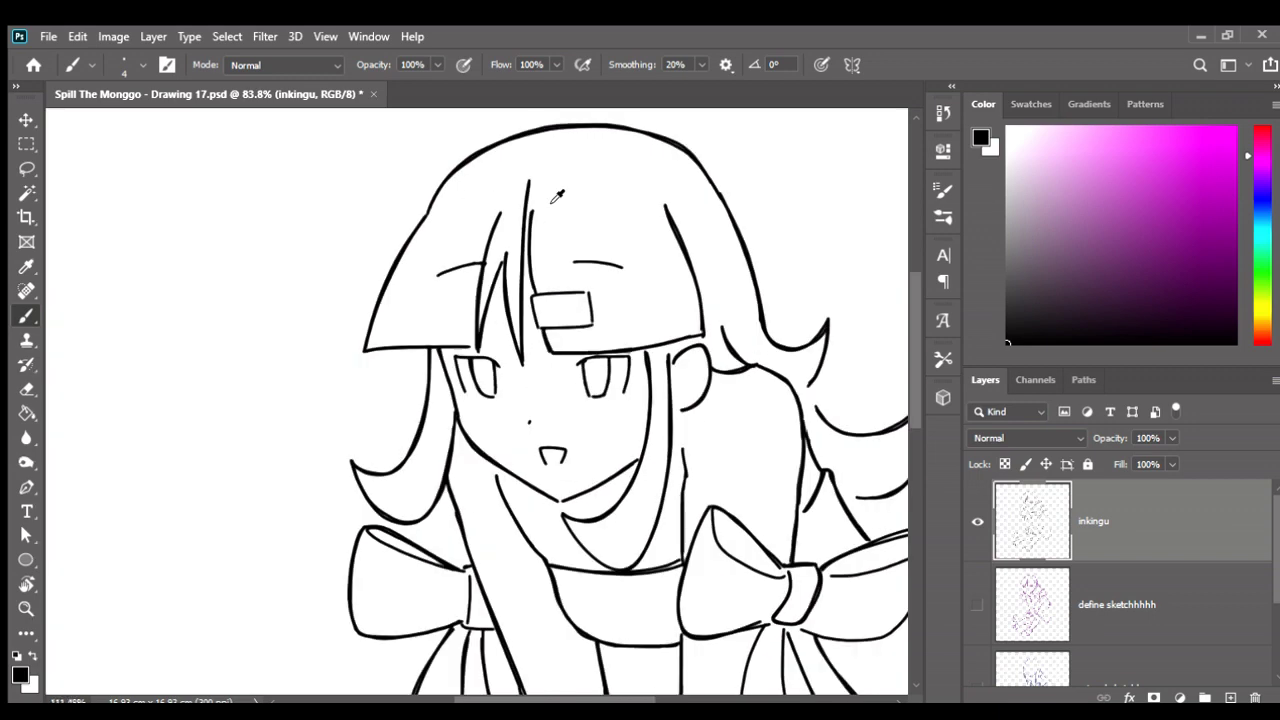
Zoom in on the head and draw a short stroke from the hair strand to the fringe's bottom edge.
{"action": "scroll", "coordinate": [560, 192], "scroll_direction": "up", "scroll_amount": 2}
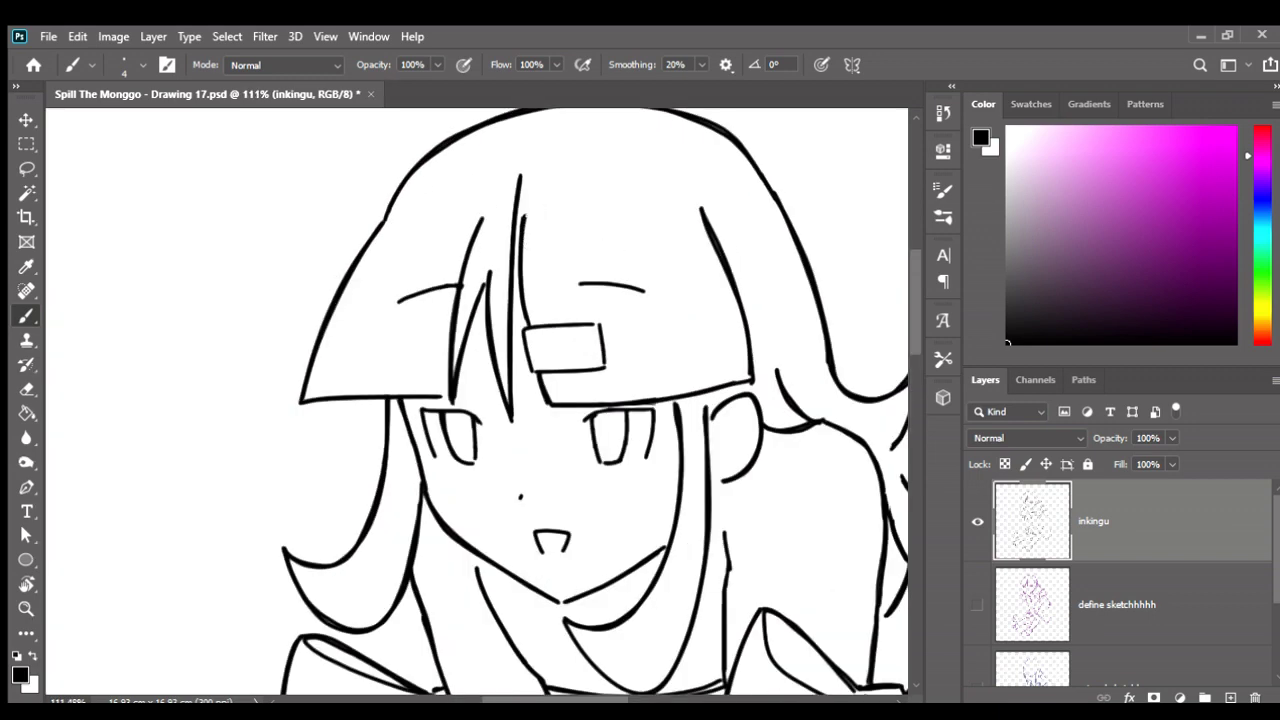
{"action": "scroll", "coordinate": [448, 367], "scroll_direction": "up", "scroll_amount": 2}
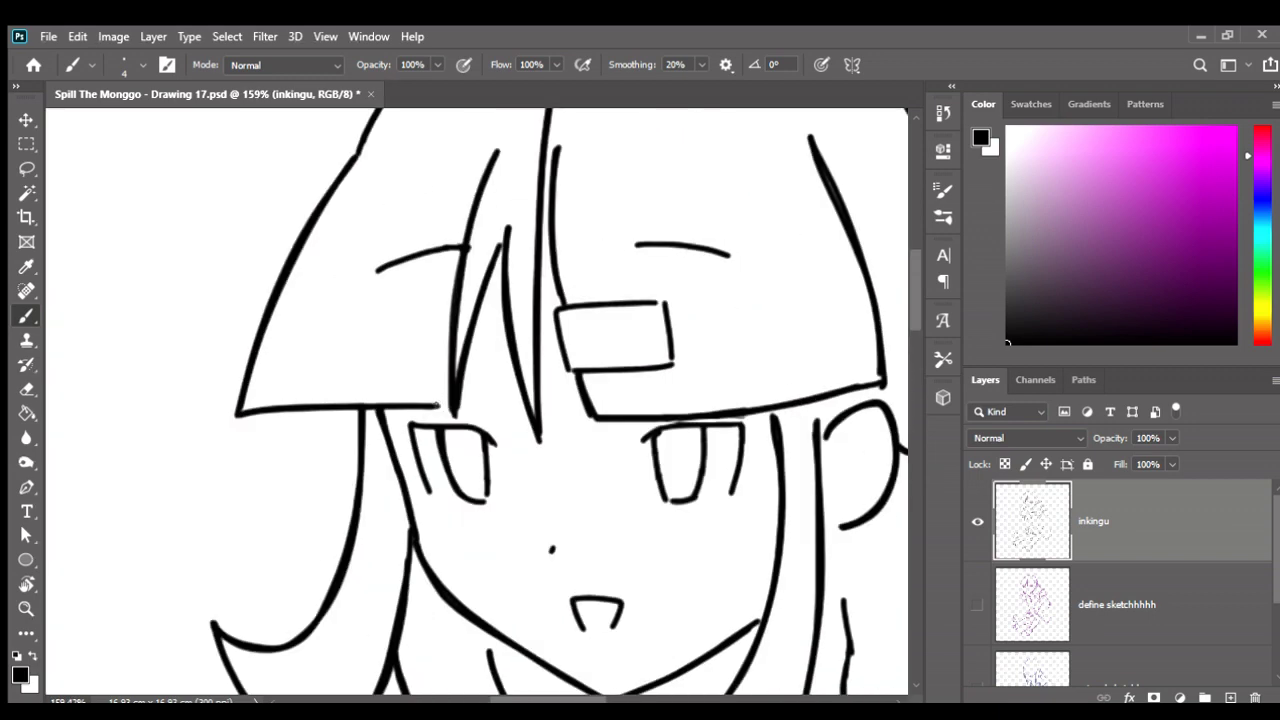
{"action": "left_click_drag", "start_coordinate": [448, 356], "coordinate": [440, 404]}
{"action": "scroll", "coordinate": [590, 362], "scroll_direction": "down", "scroll_amount": 2}
{"action": "scroll", "coordinate": [615, 360], "scroll_direction": "down", "scroll_amount": 1}
{"action": "scroll", "coordinate": [615, 345], "scroll_direction": "down", "scroll_amount": 1}
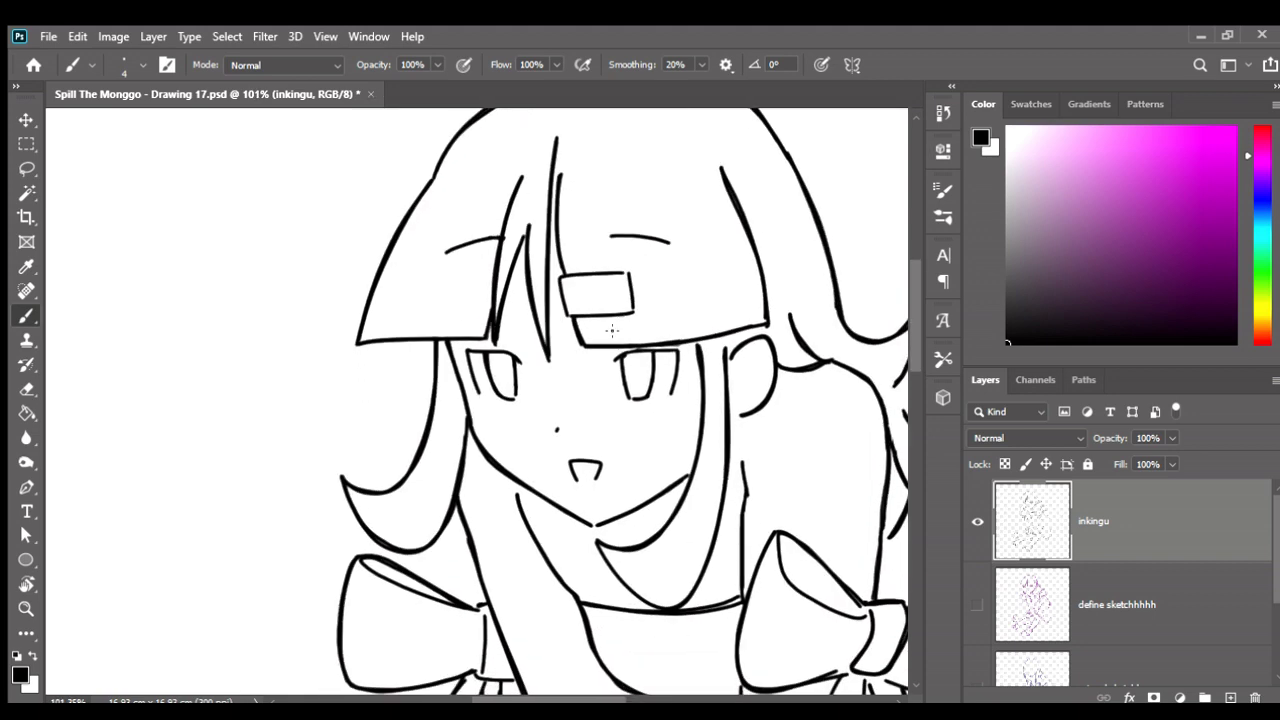
{"action": "scroll", "coordinate": [612, 330], "scroll_direction": "down", "scroll_amount": 2}
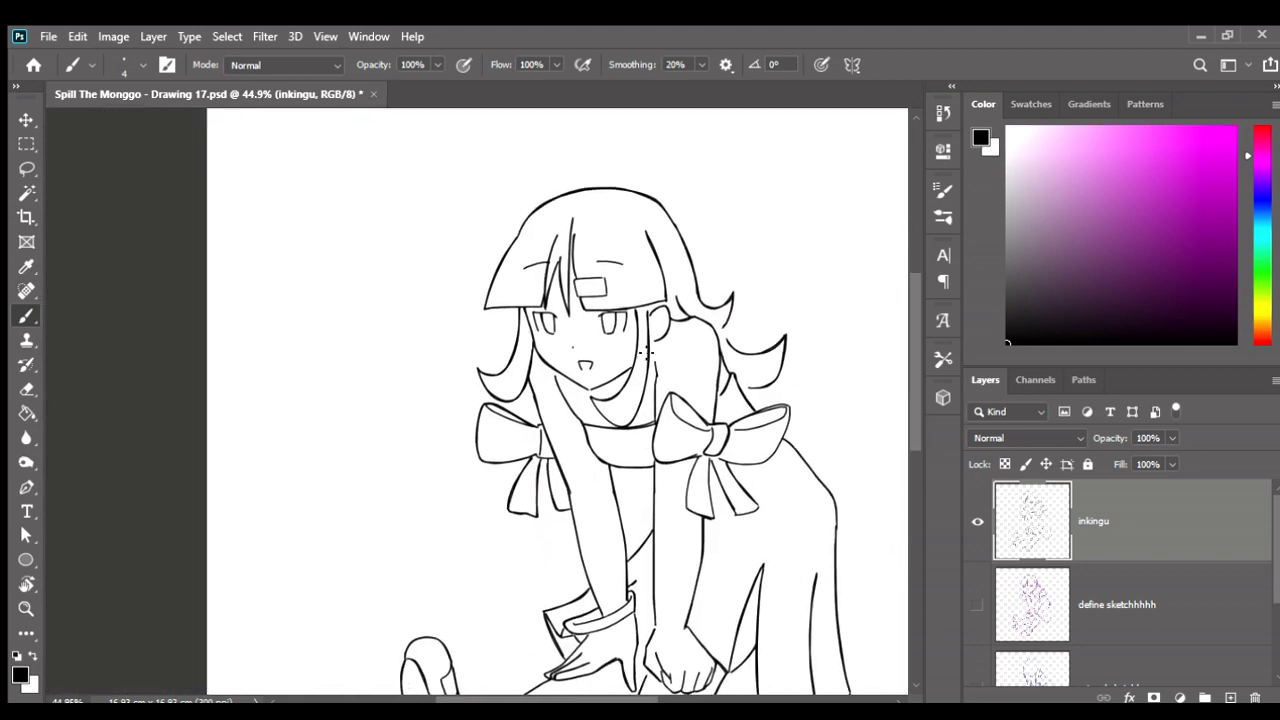
{"action": "scroll", "coordinate": [646, 280], "scroll_direction": "up", "scroll_amount": 1}
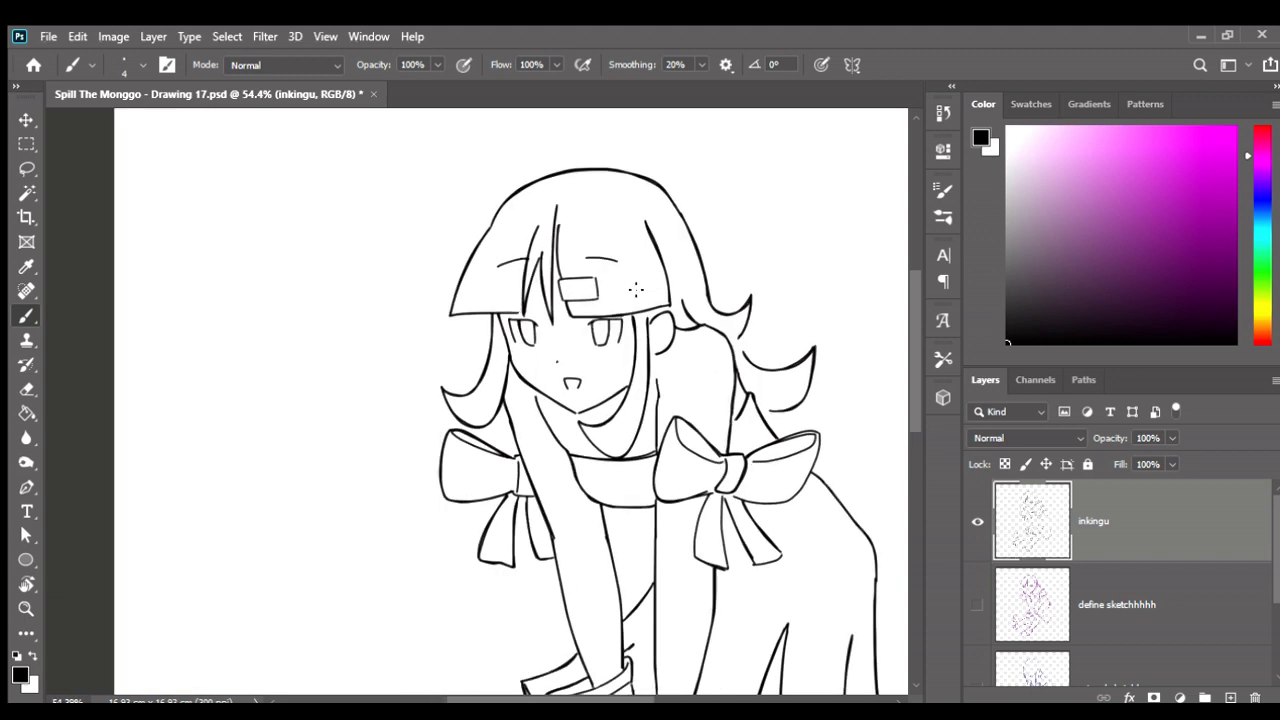
{"action": "scroll", "coordinate": [636, 289], "scroll_direction": "down", "scroll_amount": 1}
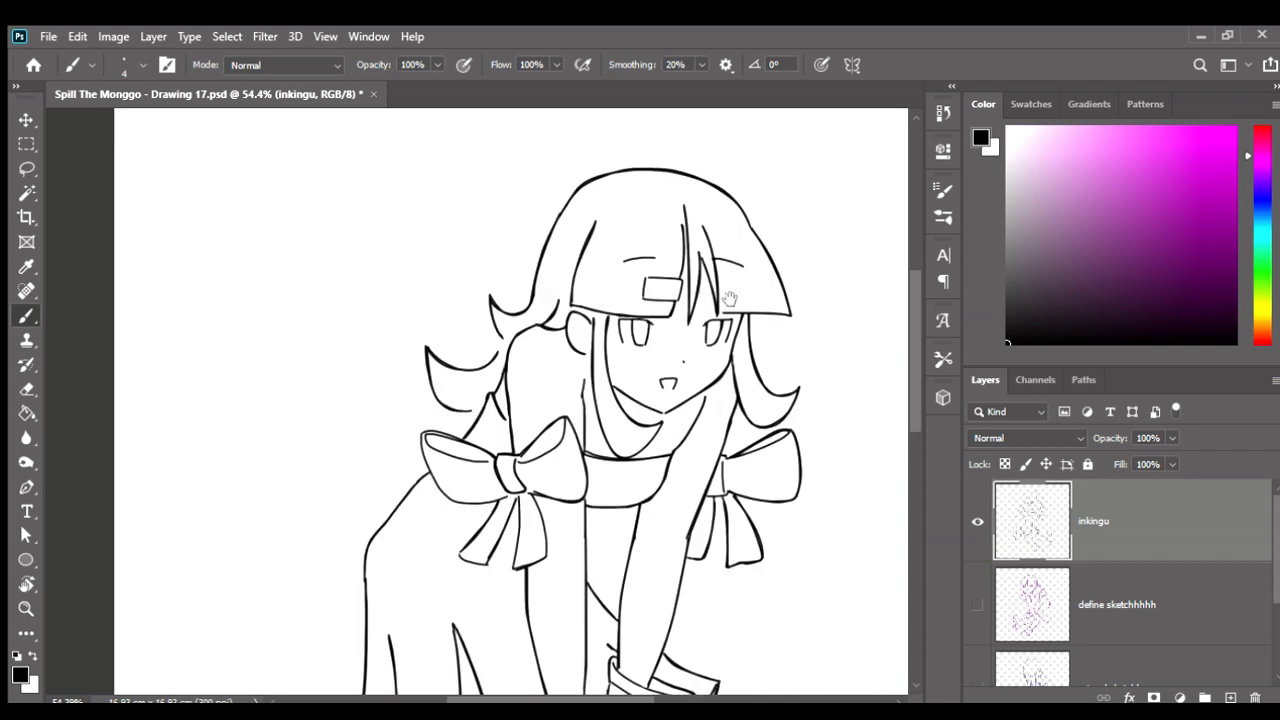
{"action": "scroll", "coordinate": [745, 240], "scroll_direction": "up", "scroll_amount": 2}
{"action": "scroll", "coordinate": [735, 235], "scroll_direction": "up", "scroll_amount": 3}
Erase the right eyebrow's end where it touches the hair line.
{"action": "key", "text": "e"}
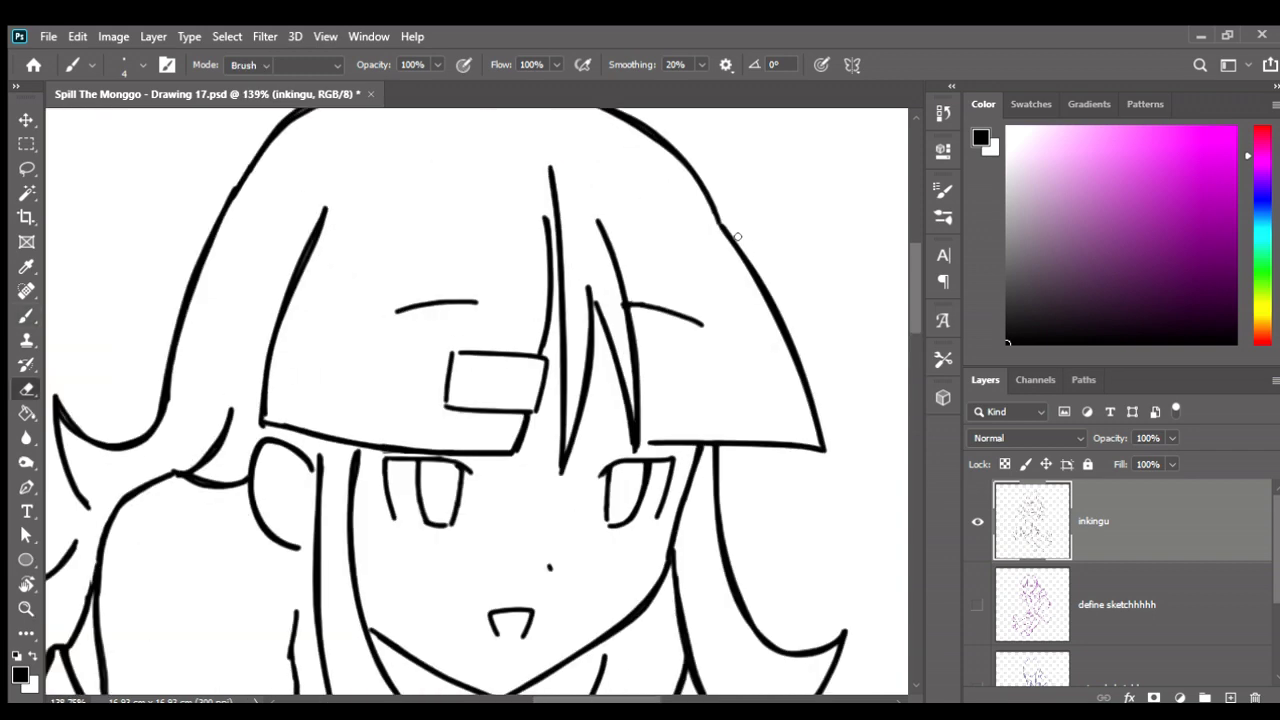
{"action": "scroll", "coordinate": [737, 234], "scroll_direction": "up", "scroll_amount": 2}
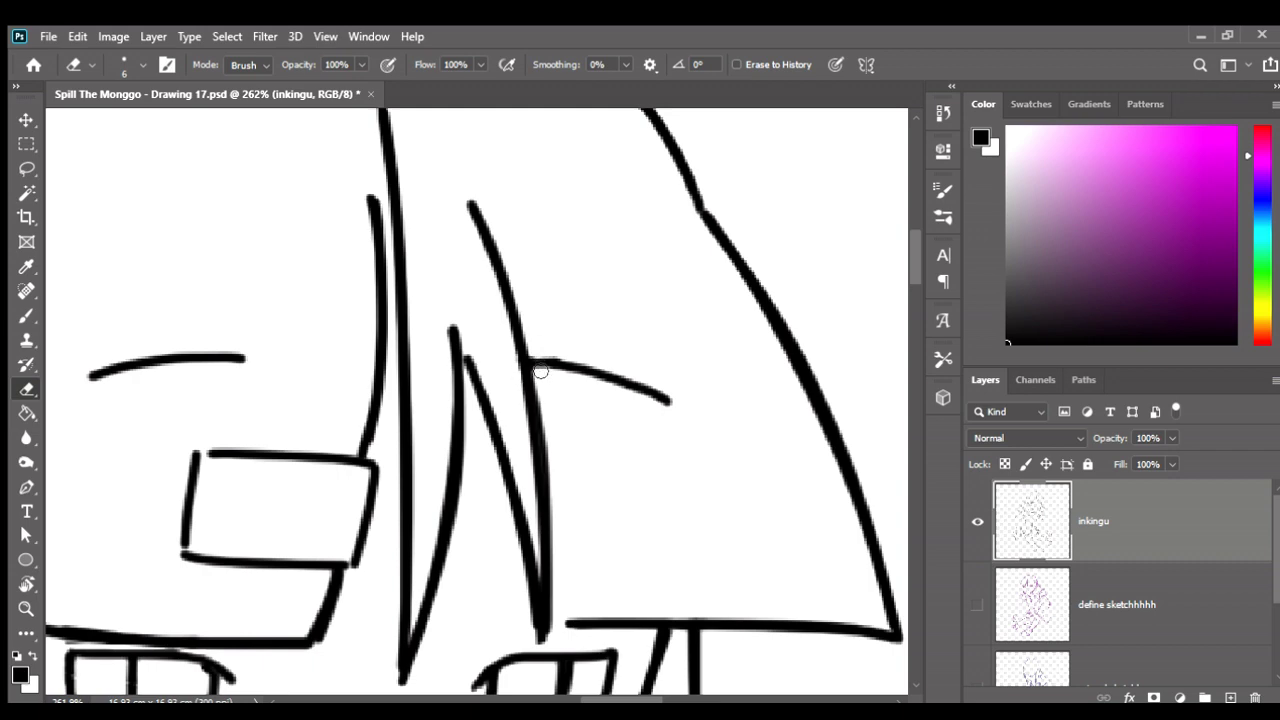
{"action": "left_click_drag", "start_coordinate": [537, 366], "coordinate": [530, 362]}
{"action": "scroll", "coordinate": [566, 414], "scroll_direction": "down", "scroll_amount": 3}
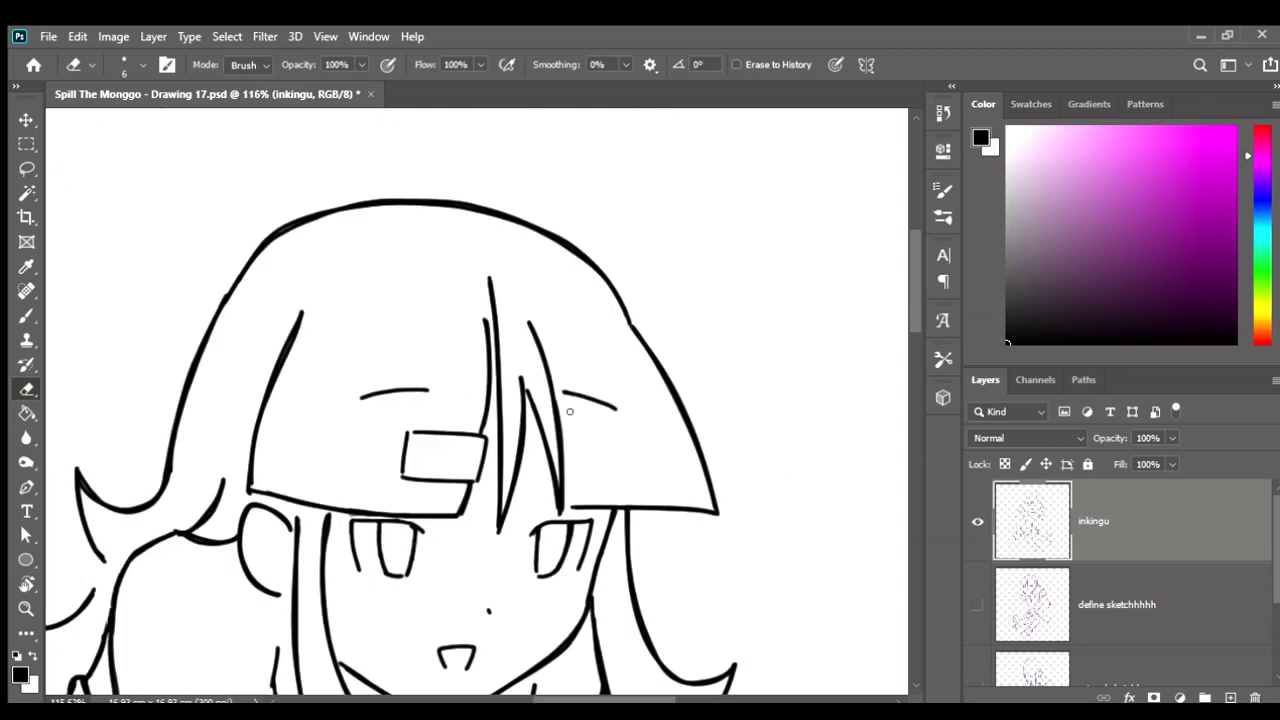
Lasso the right eyebrow, shift it clear of the hair strand, then deselect and return to the Brush.
{"action": "key", "text": "l"}
{"action": "left_click_drag", "start_coordinate": [565, 368], "coordinate": [582, 408]}
{"action": "key", "text": "v"}
{"action": "key", "text": "v"}
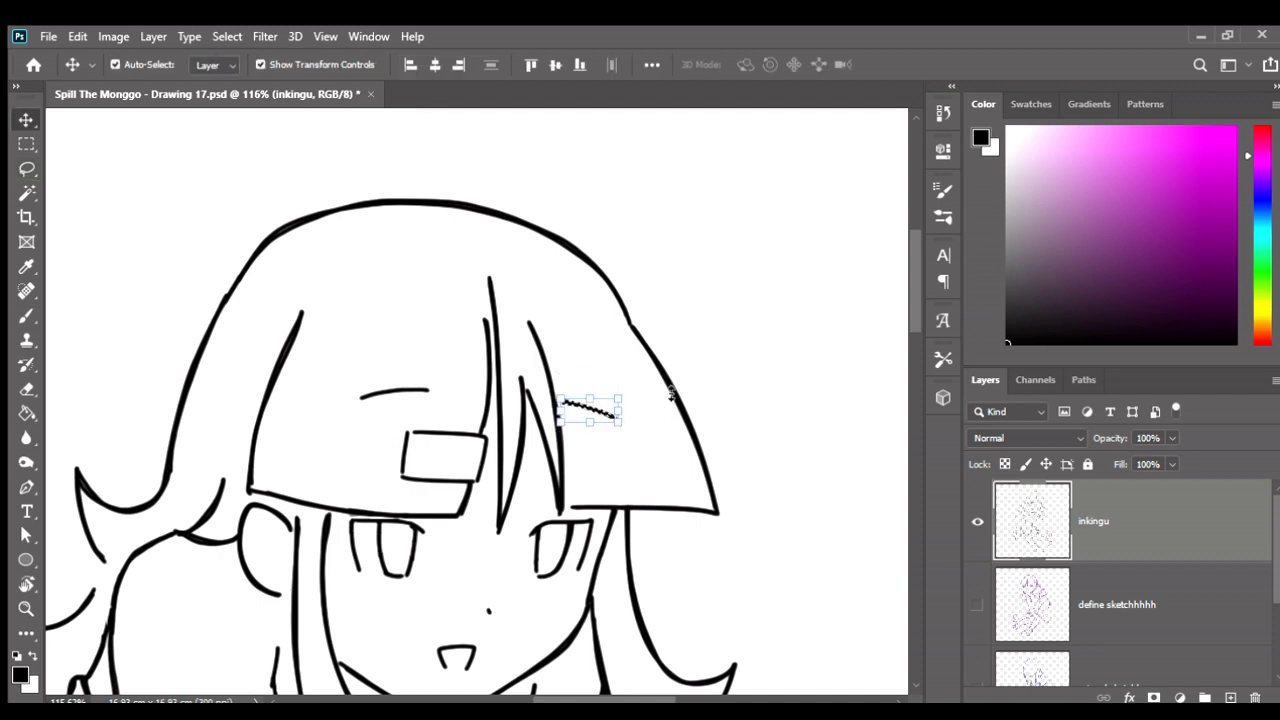
{"action": "key", "text": "ctrl+d"}
{"action": "key", "text": "b"}
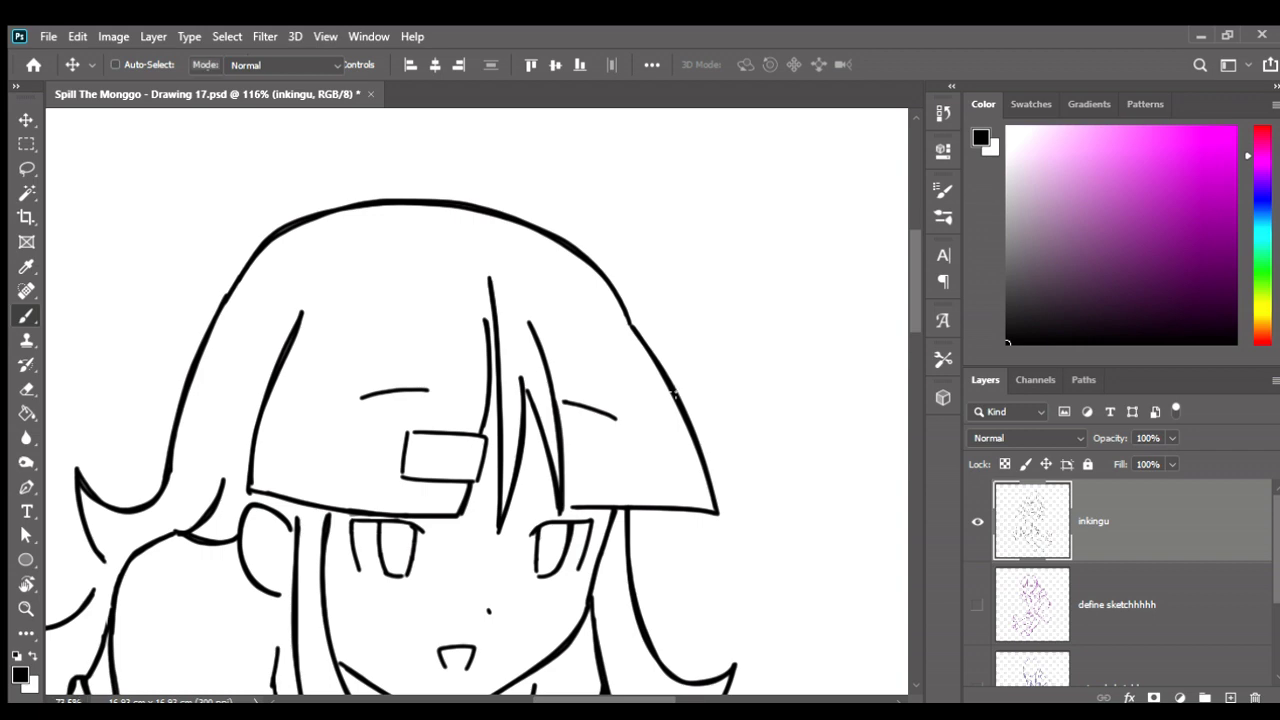
{"action": "scroll", "coordinate": [678, 342], "scroll_direction": "down", "scroll_amount": 3}
{"action": "left_click_drag", "start_coordinate": [678, 342], "coordinate": [678, 294]}
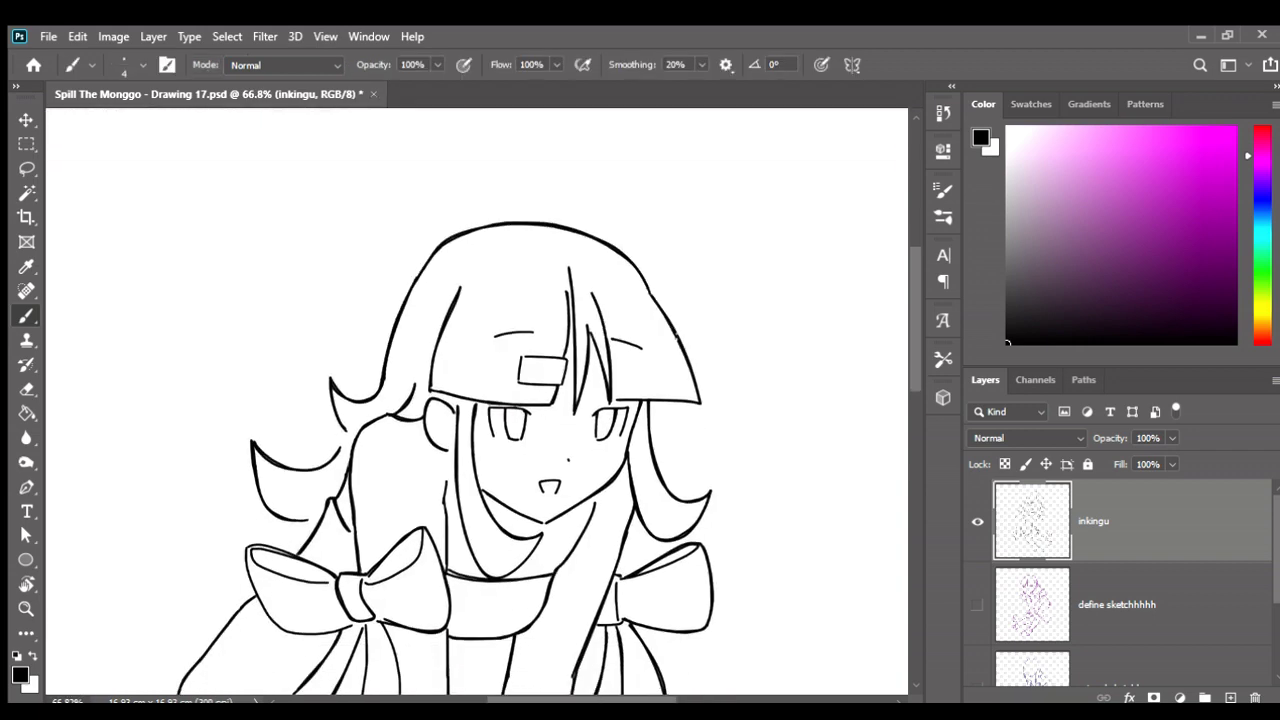
Mirror the canvas horizontally and lasso the left eyebrow.
{"action": "key", "text": "ctrl+shift+h"}
{"action": "scroll", "coordinate": [328, 316], "scroll_direction": "up", "scroll_amount": 3}
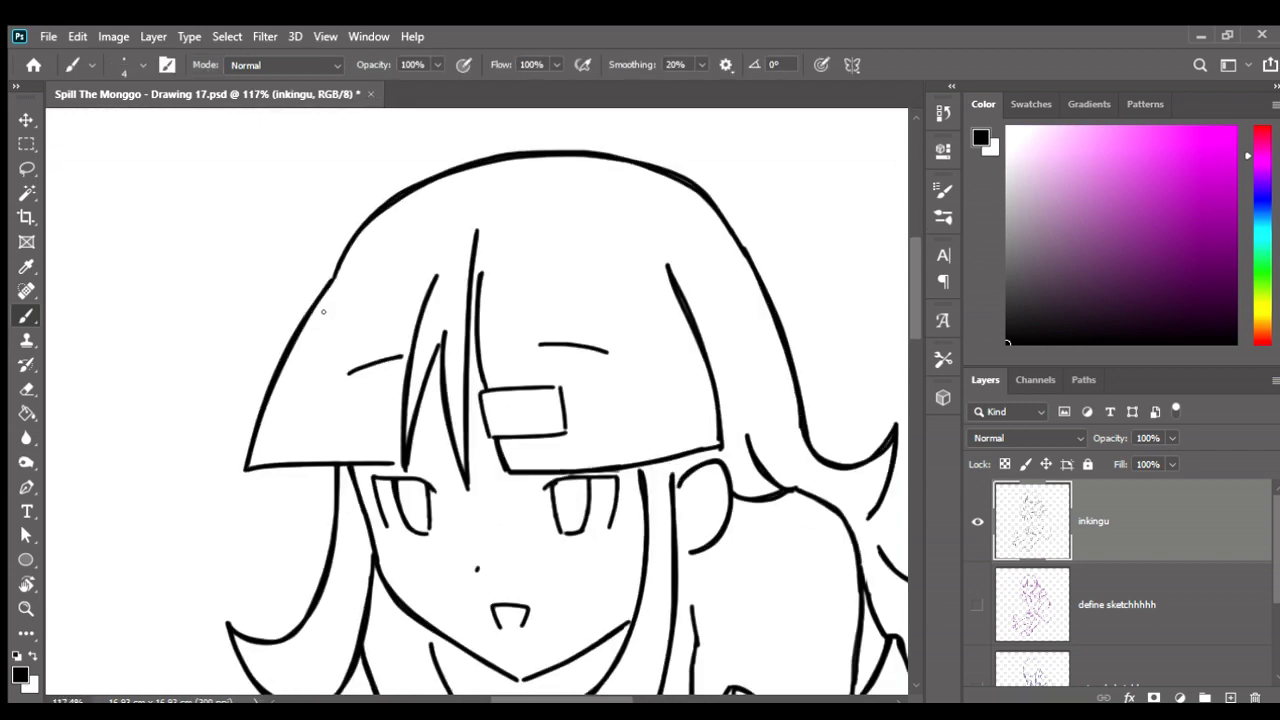
{"action": "scroll", "coordinate": [328, 316], "scroll_direction": "up", "scroll_amount": 2}
{"action": "key", "text": "l"}
{"action": "mouse_move", "coordinate": [360, 350]}
{"action": "left_mouse_down"}
{"action": "mouse_move", "coordinate": [350, 405]}
{"action": "mouse_move", "coordinate": [425, 365]}
{"action": "mouse_move", "coordinate": [356, 350]}
{"action": "left_mouse_up"}
Rotate the left eyebrow 7.62° clockwise, raise it slightly, apply and deselect.
{"action": "key", "text": "v"}
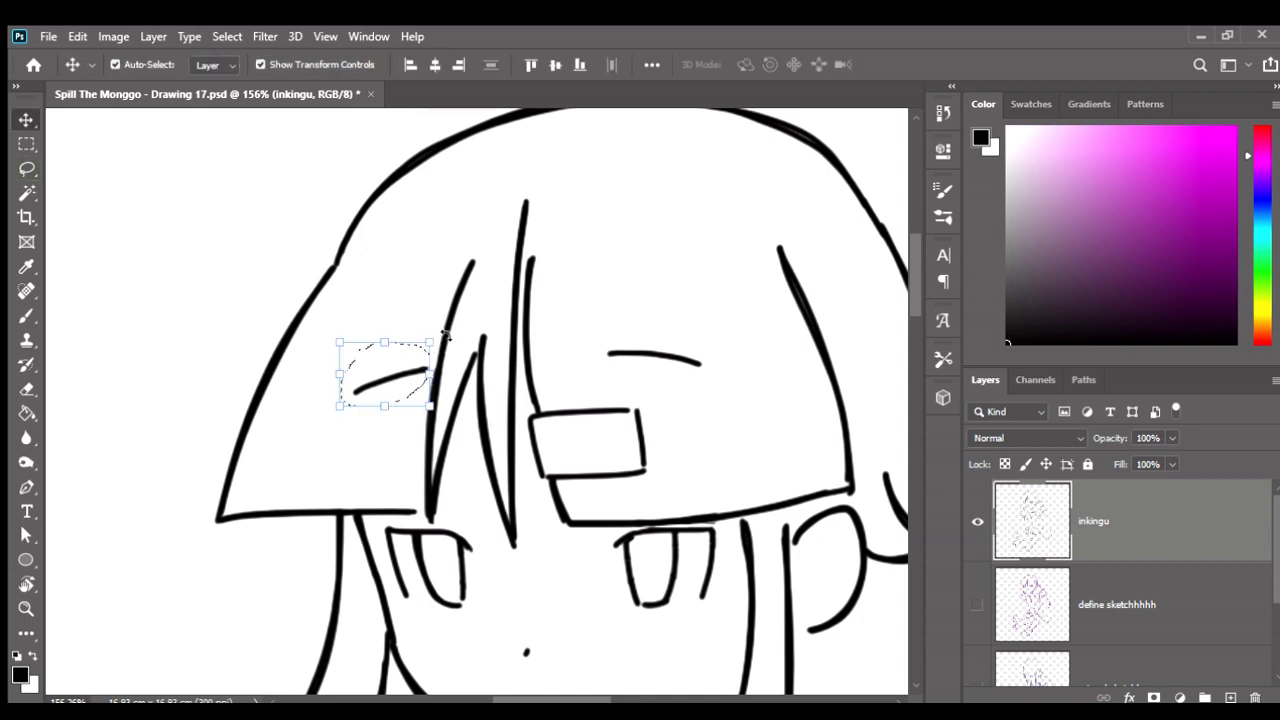
{"action": "left_click_drag", "start_coordinate": [448, 342], "coordinate": [449, 343]}
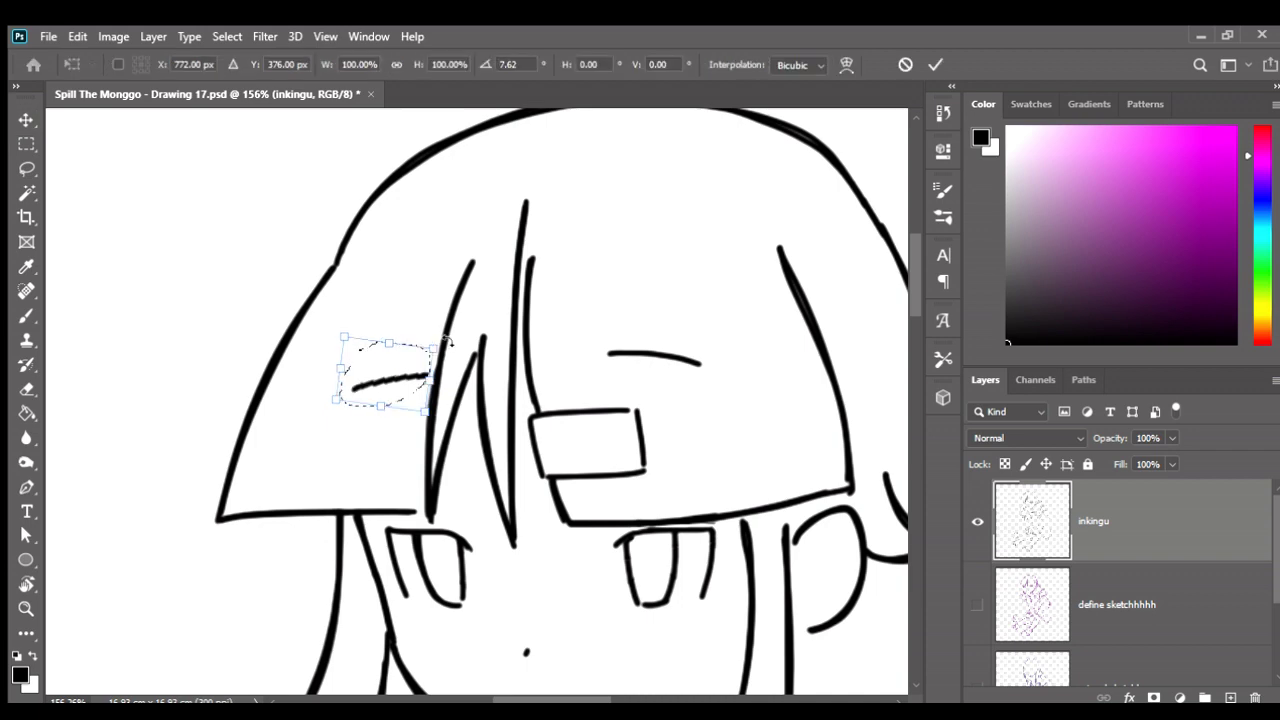
{"action": "left_click_drag", "start_coordinate": [397, 377], "coordinate": [397, 370]}
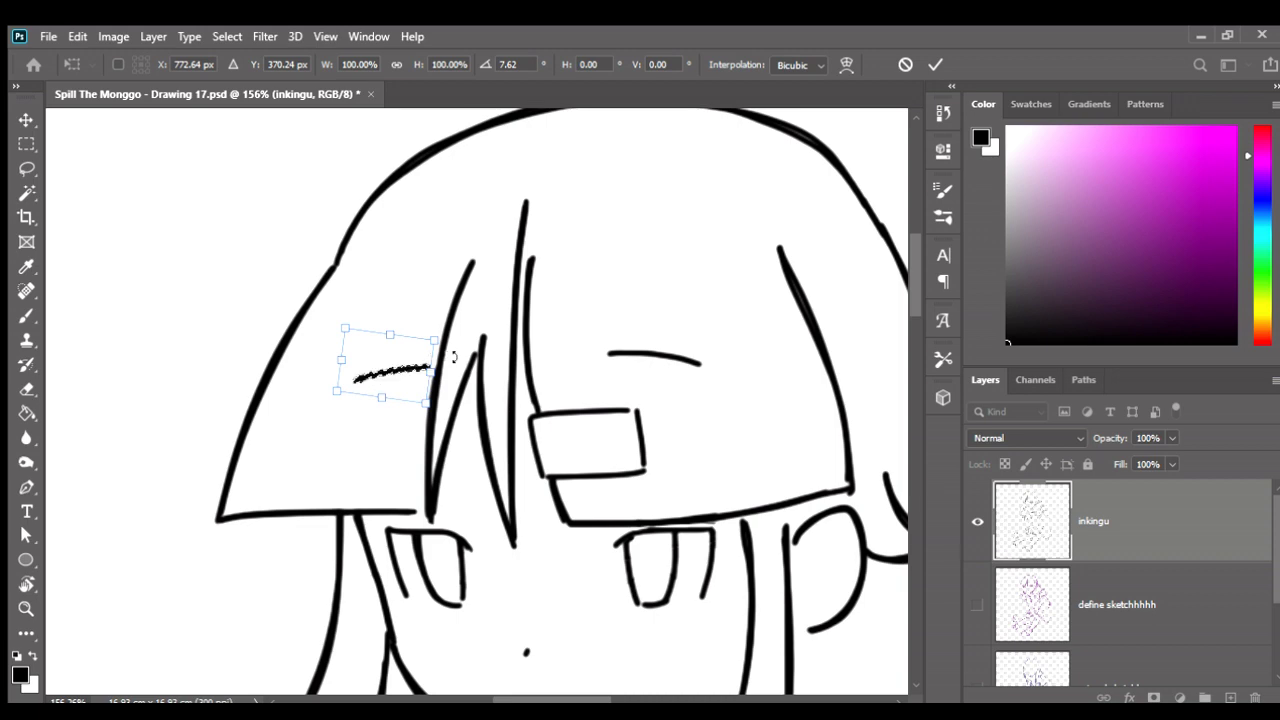
{"action": "key", "text": "Return"}
{"action": "key", "text": "ctrl+d"}
{"action": "key", "text": "Return"}
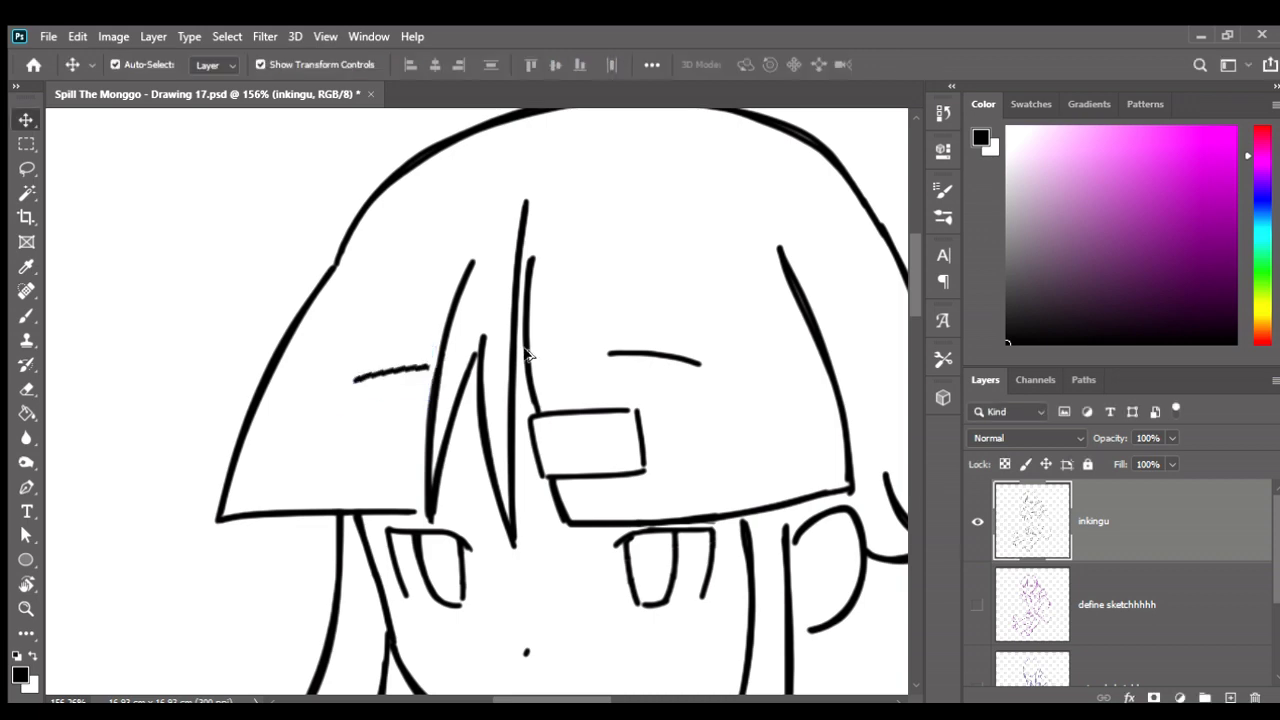
Mirror the view to check the drawing and select the short stroke near the right hair strand.
{"action": "key", "text": "b"}
{"action": "scroll", "coordinate": [600, 320], "scroll_direction": "down", "scroll_amount": 5}
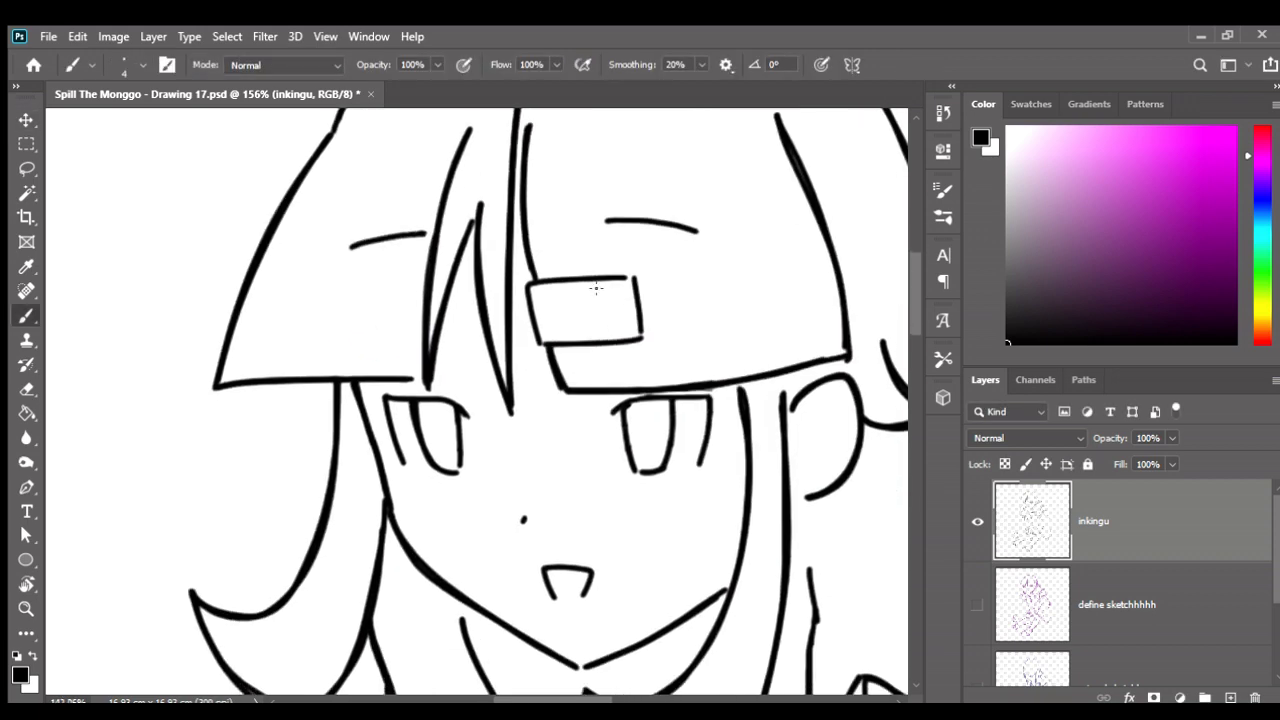
{"action": "scroll", "coordinate": [595, 288], "scroll_direction": "down", "scroll_amount": 3}
{"action": "scroll", "coordinate": [600, 293], "scroll_direction": "left", "scroll_amount": 5}
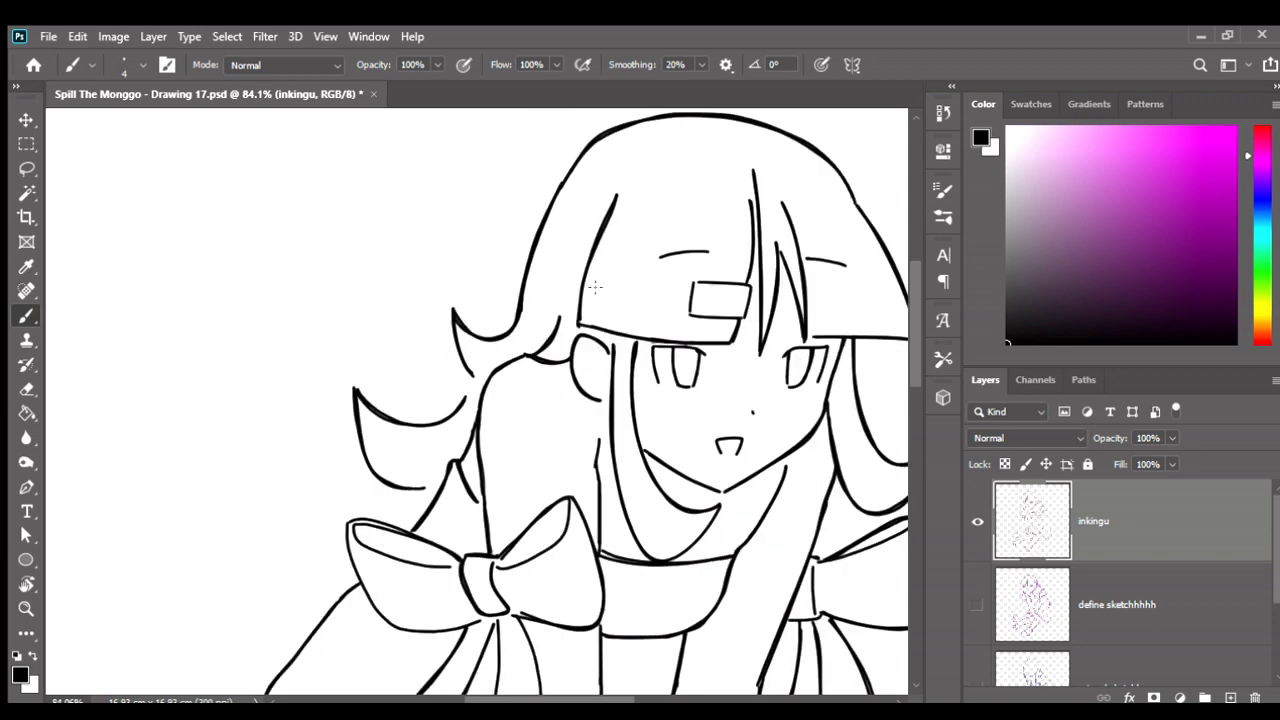
{"action": "key", "text": "h"}
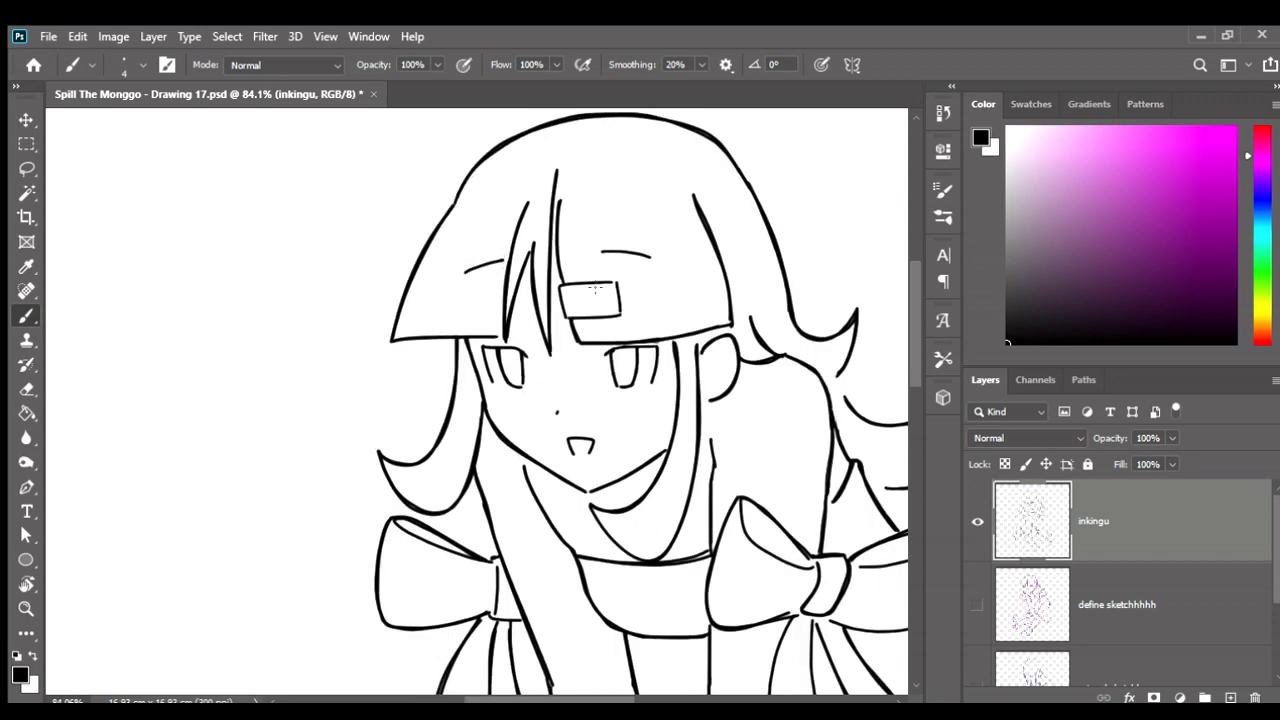
{"action": "key", "text": "h"}
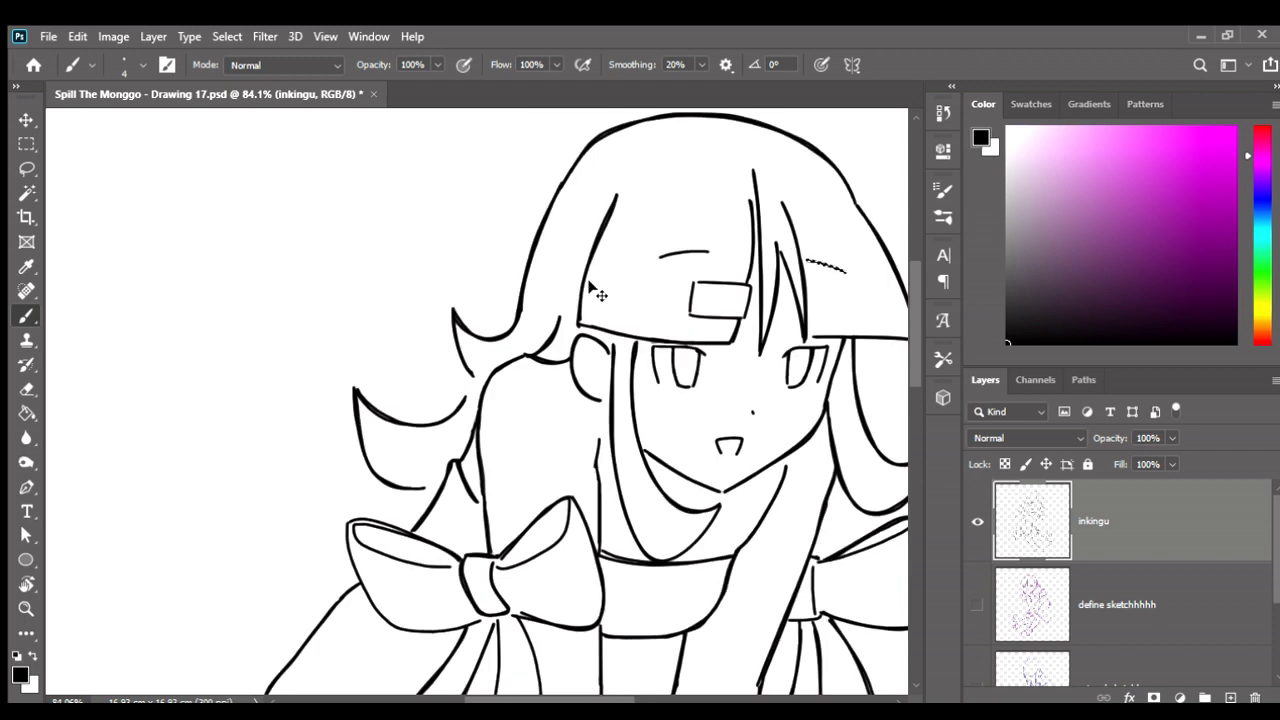
{"action": "left_click_drag", "start_coordinate": [846, 271], "coordinate": [808, 244]}
{"action": "scroll", "coordinate": [595, 287], "scroll_direction": "down", "scroll_amount": 2}
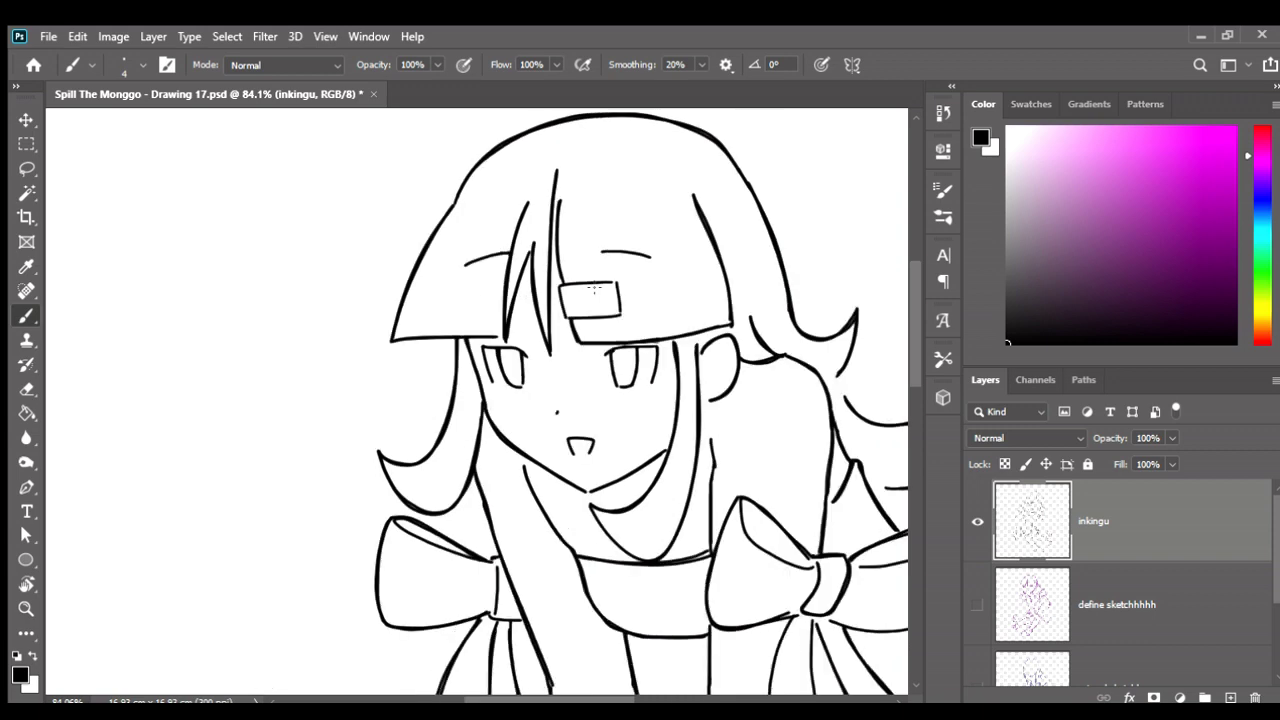
{"action": "scroll", "coordinate": [688, 296], "scroll_direction": "down", "scroll_amount": 3}
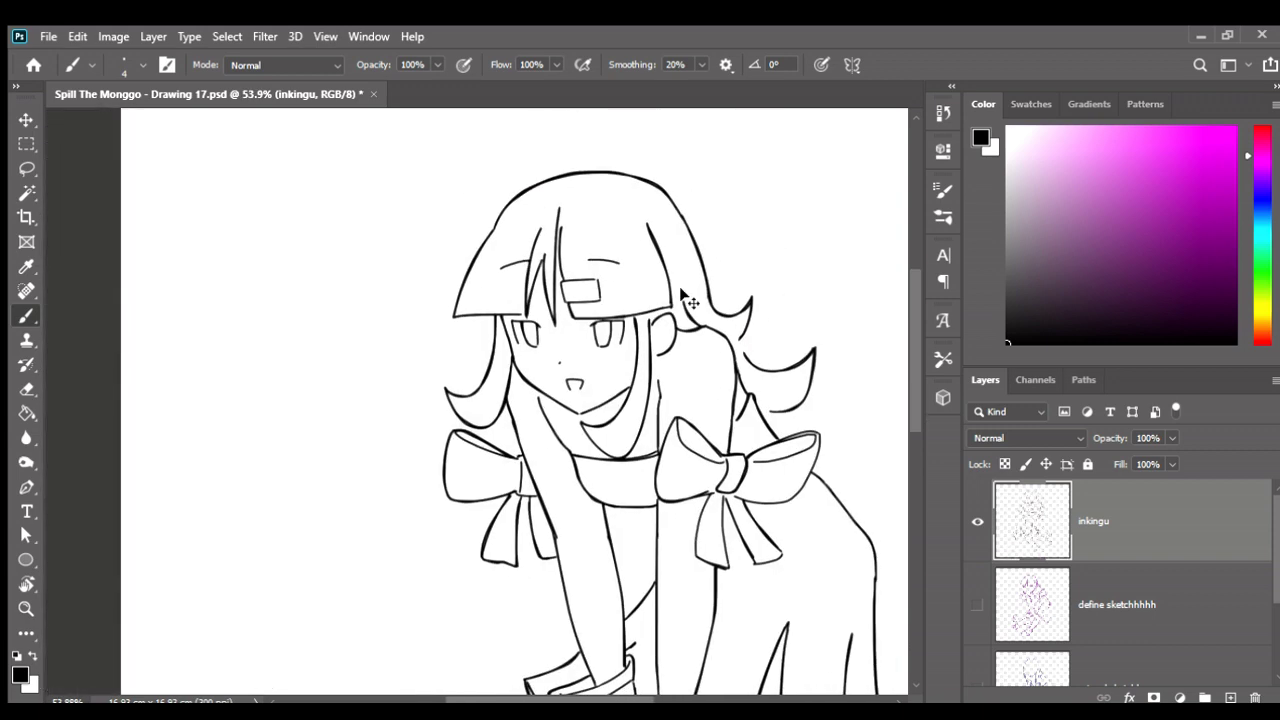
Restore the canvas to normal orientation and save Drawing 17.psd.
{"action": "key", "text": "ctrl+shift+h"}
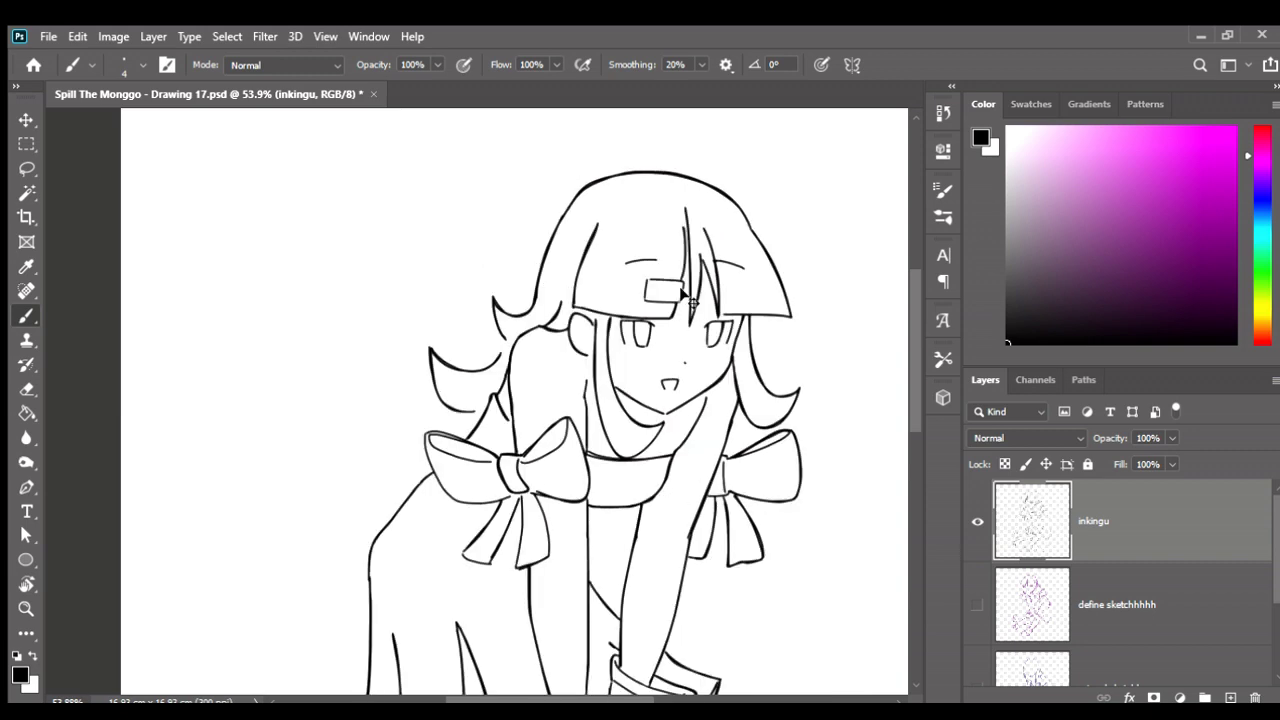
{"action": "key", "text": "ctrl+shift+h"}
{"action": "scroll", "coordinate": [657, 265], "scroll_direction": "up", "scroll_amount": 1}
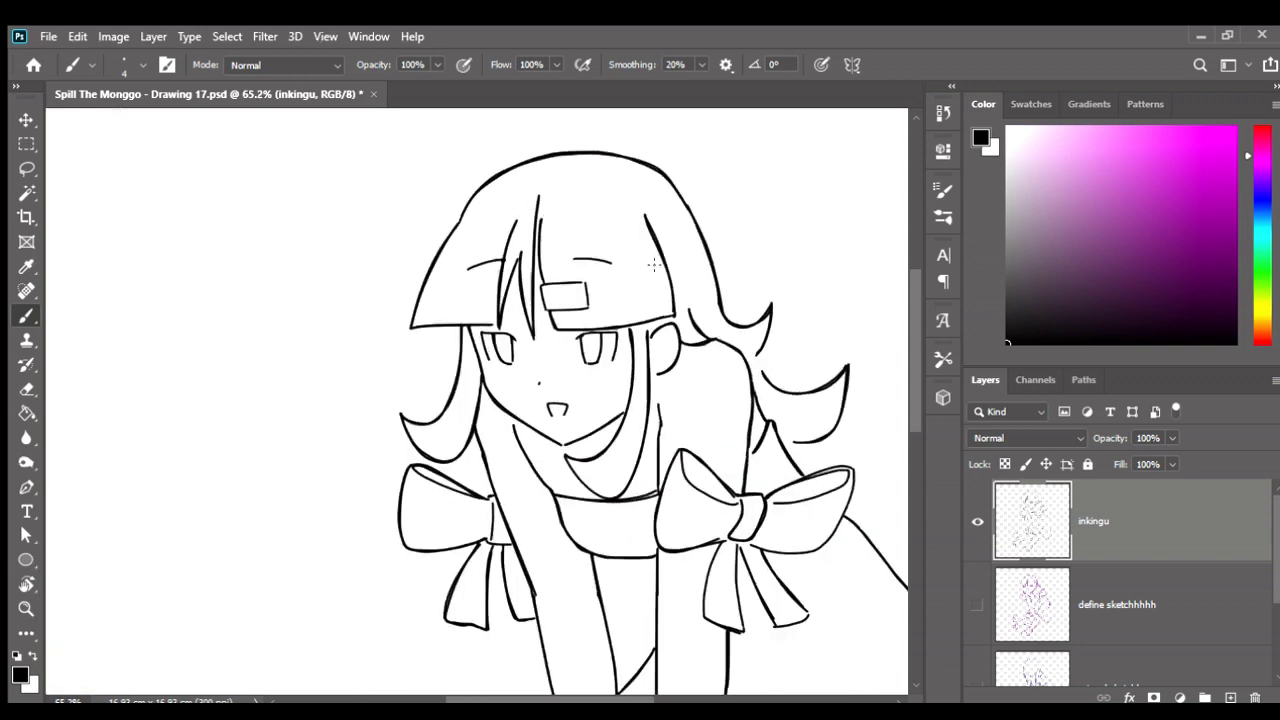
{"action": "key", "text": "ctrl+s"}
{"action": "left_click_drag", "start_coordinate": [691, 400], "coordinate": [666, 353]}
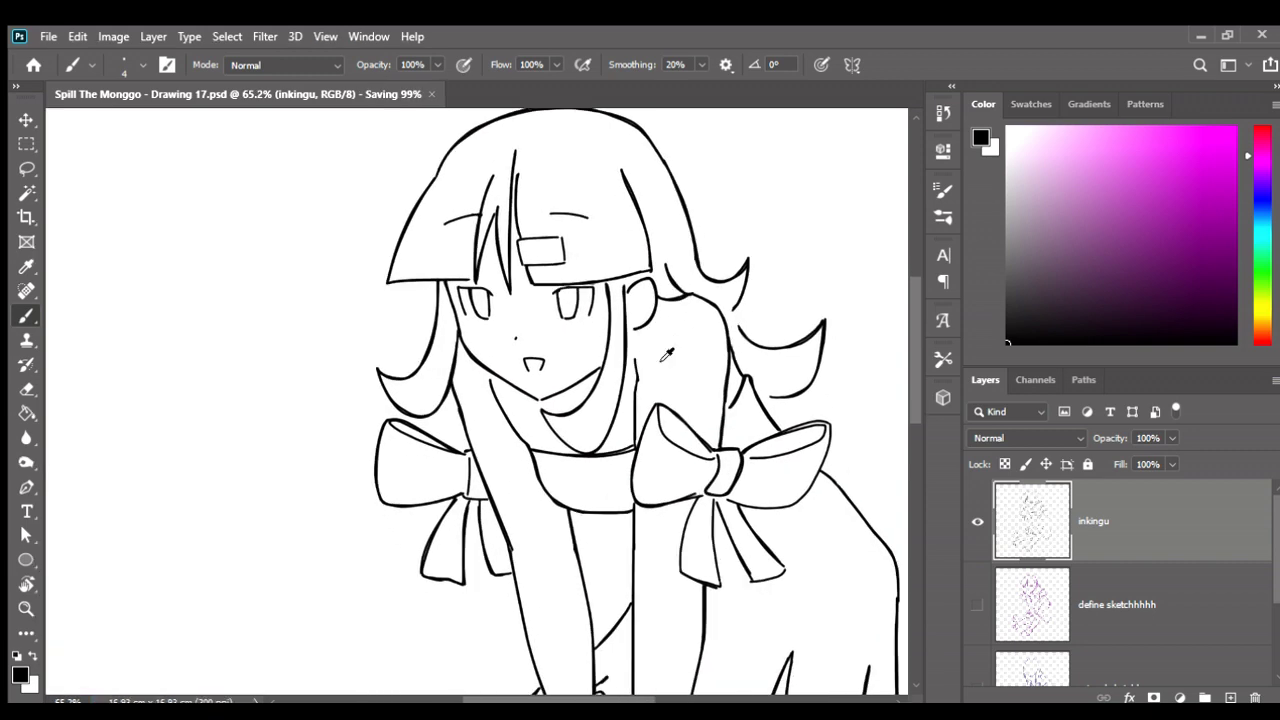
{"action": "scroll", "coordinate": [666, 353], "scroll_direction": "down", "scroll_amount": 1}
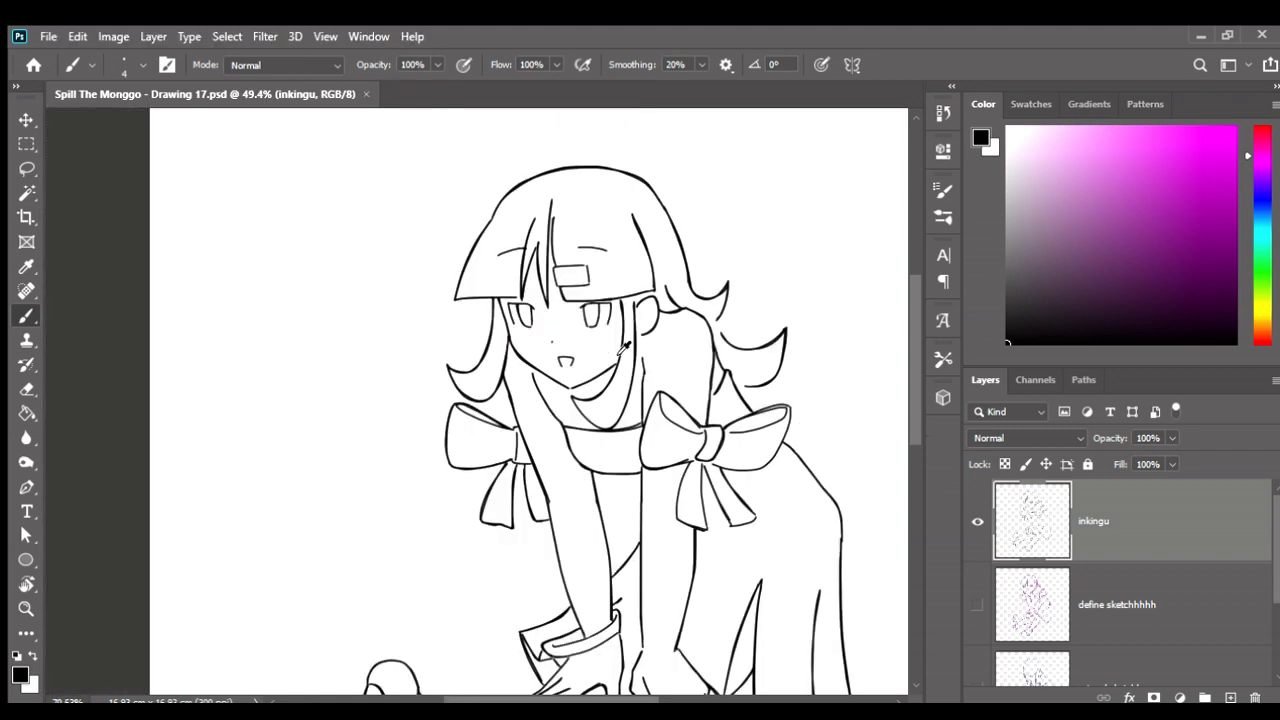
Zoom and pan across the figure to review the bows and lower body.
{"action": "scroll", "coordinate": [625, 335], "scroll_direction": "up", "scroll_amount": 6}
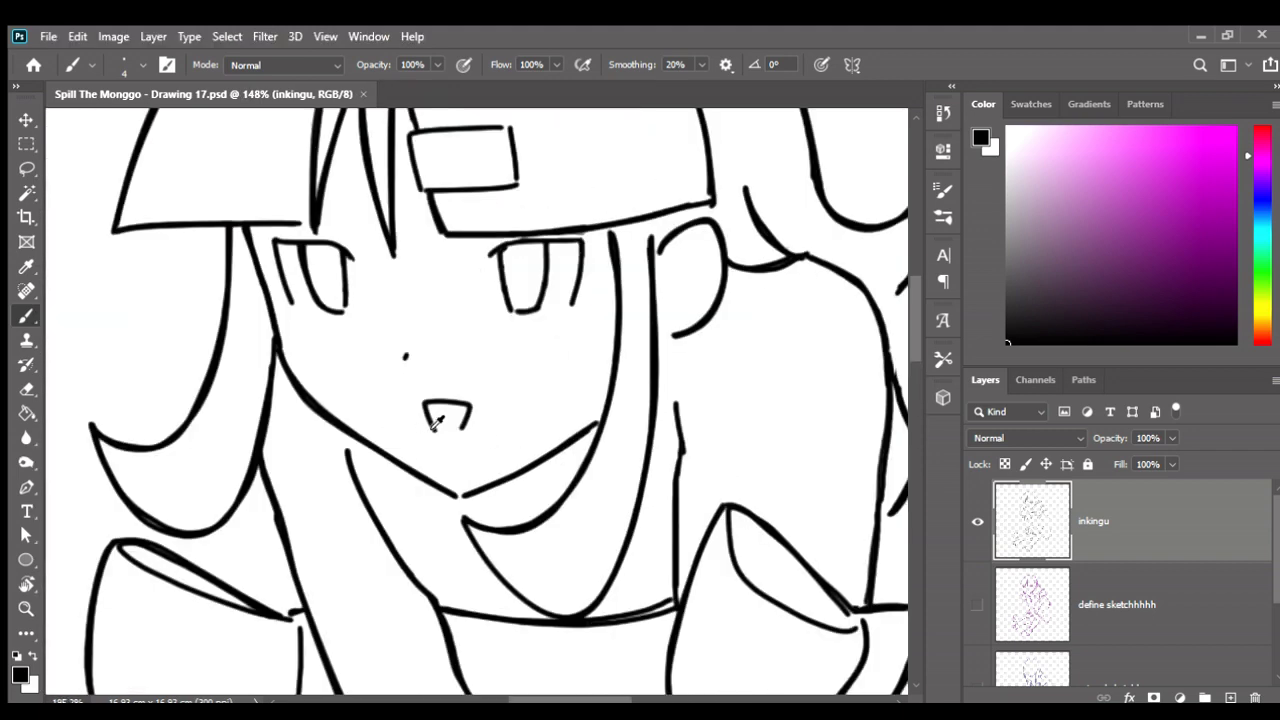
{"action": "scroll", "coordinate": [449, 430], "scroll_direction": "up", "scroll_amount": 1}
{"action": "scroll", "coordinate": [446, 356], "scroll_direction": "down", "scroll_amount": 2}
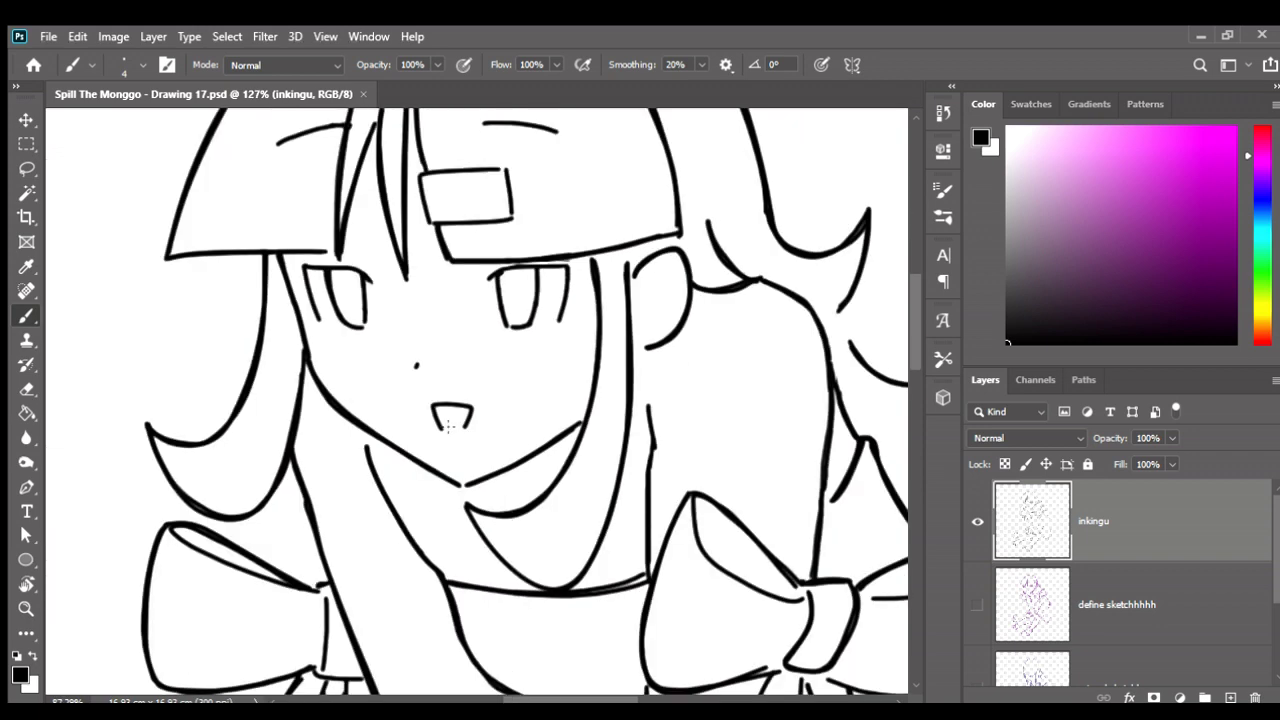
{"action": "scroll", "coordinate": [446, 356], "scroll_direction": "down", "scroll_amount": 3}
{"action": "left_click_drag", "start_coordinate": [537, 310], "coordinate": [513, 188]}
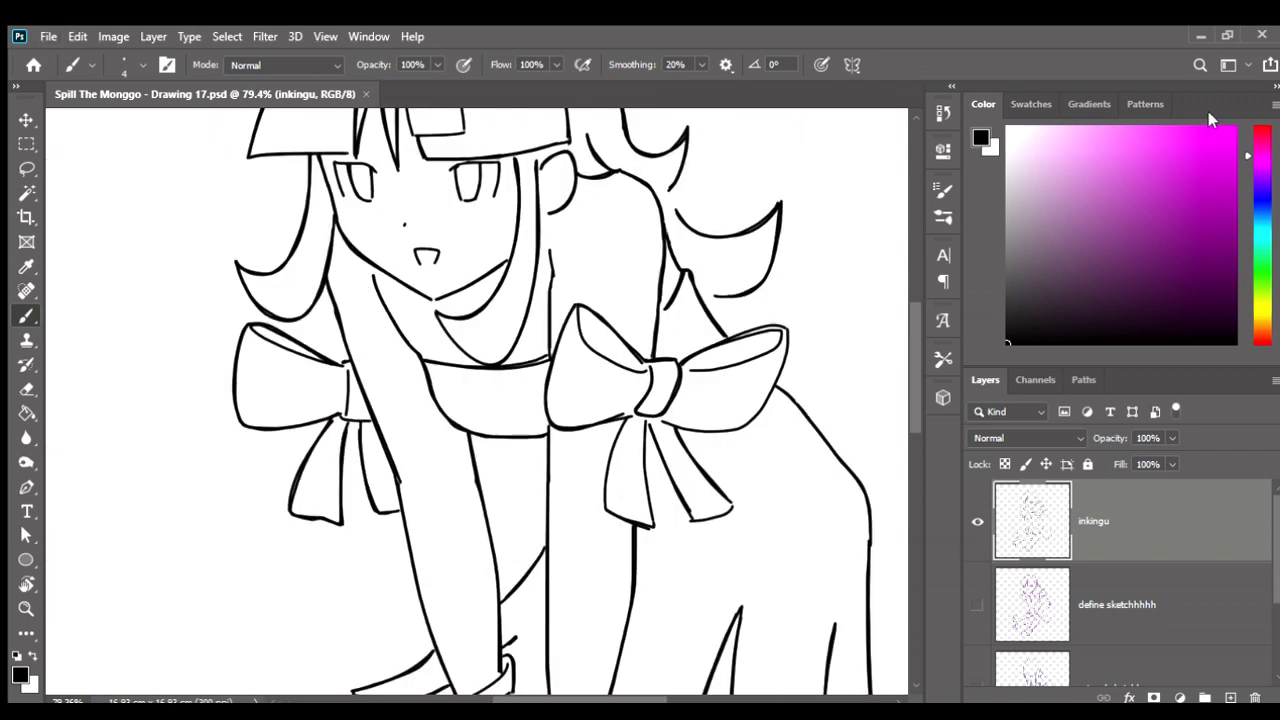
{"action": "scroll", "coordinate": [226, 120], "scroll_direction": "down", "scroll_amount": 5}
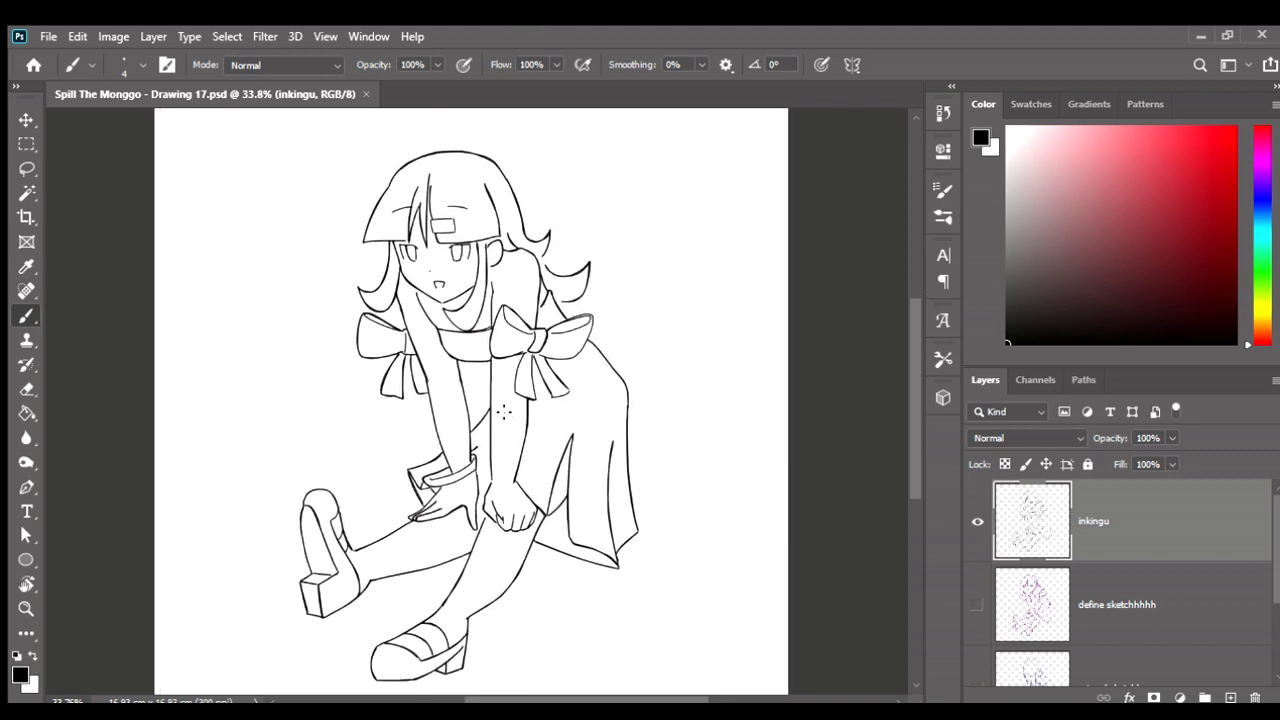
{"action": "scroll", "coordinate": [448, 220], "scroll_direction": "up", "scroll_amount": 3}
{"action": "scroll", "coordinate": [449, 219], "scroll_direction": "up", "scroll_amount": 3}
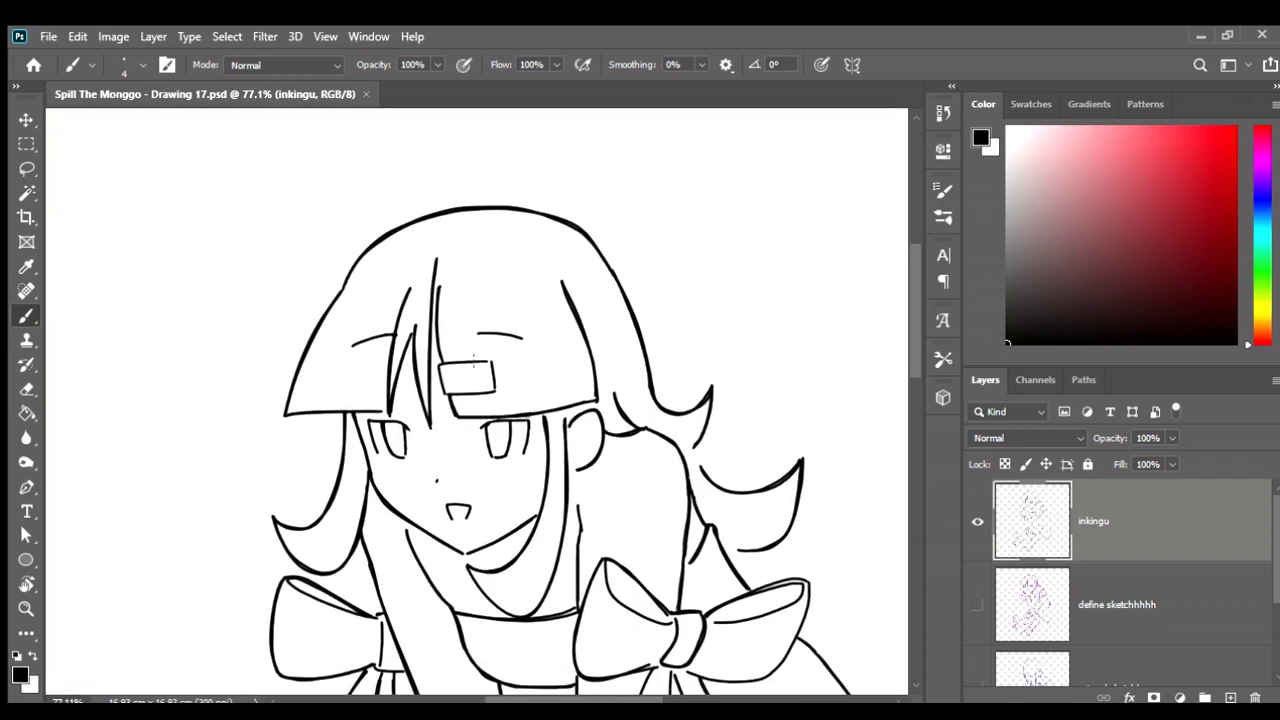
Mirror the canvas and begin a freehand Lasso outline around the eye under the hair clip.
{"action": "key", "text": "l"}
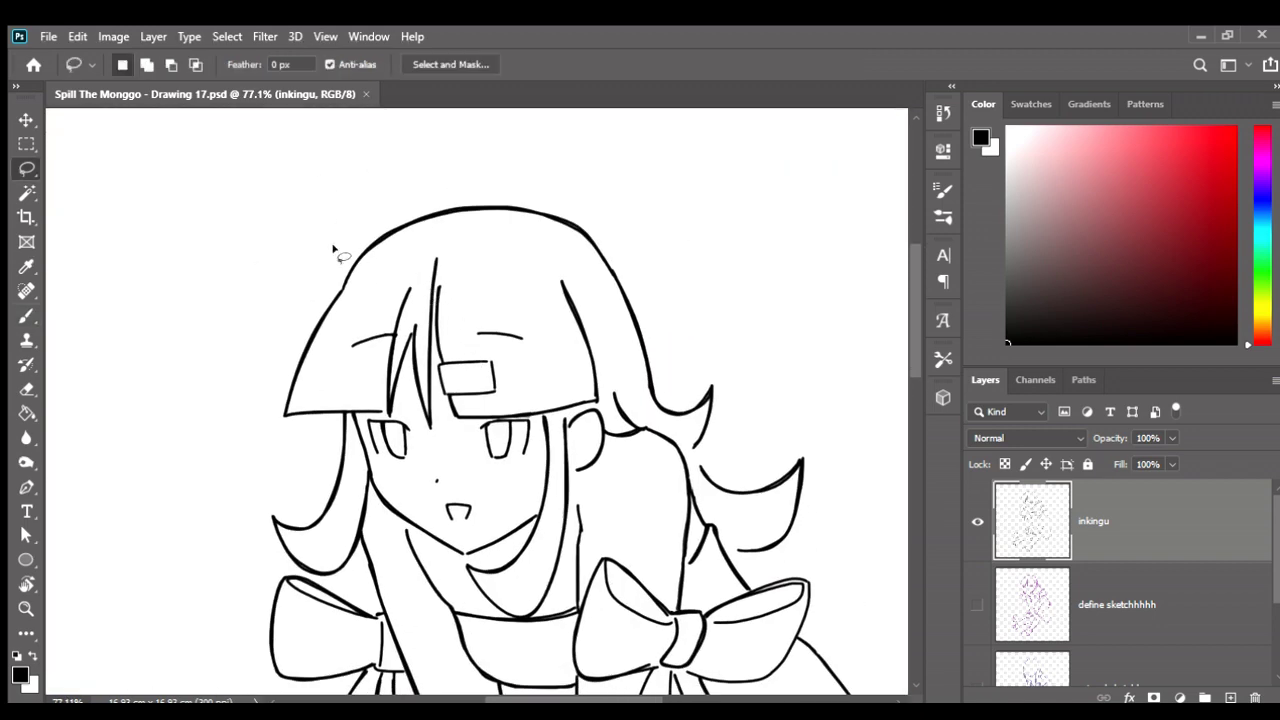
{"action": "key", "text": "ctrl+shift+h"}
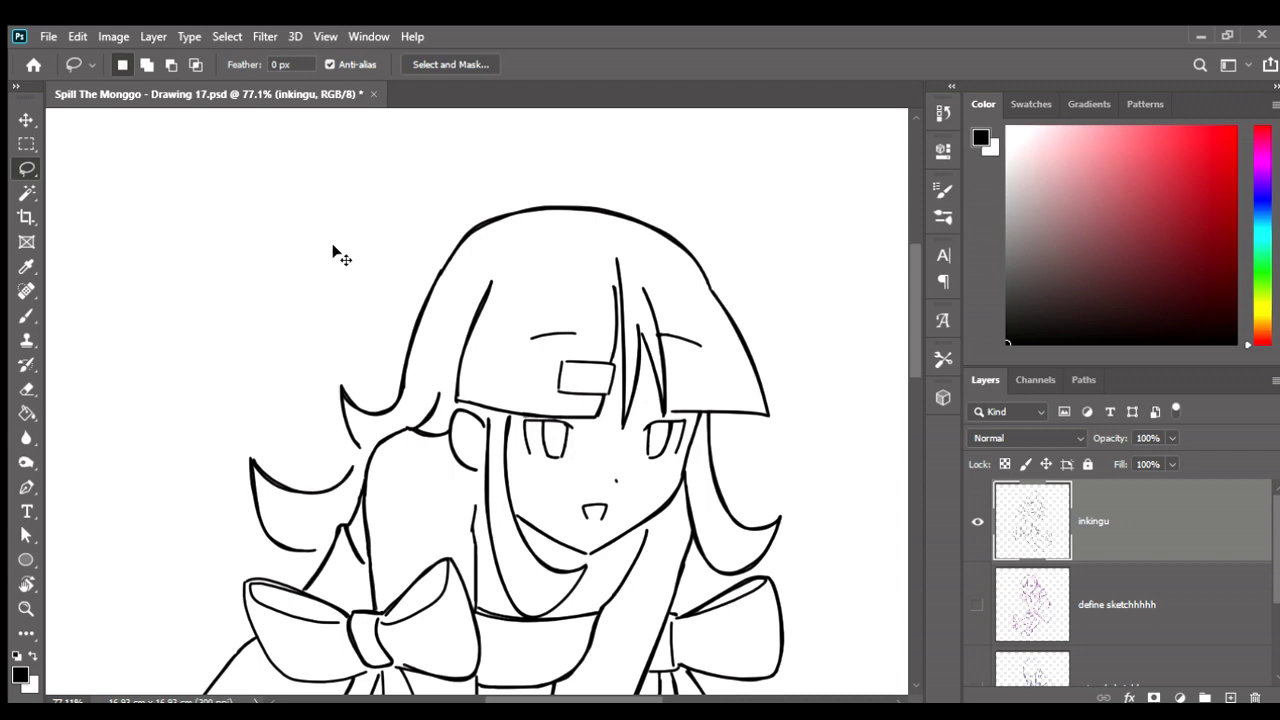
{"action": "scroll", "coordinate": [422, 488], "scroll_direction": "up", "scroll_amount": 2}
{"action": "scroll", "coordinate": [422, 488], "scroll_direction": "up", "scroll_amount": 3}
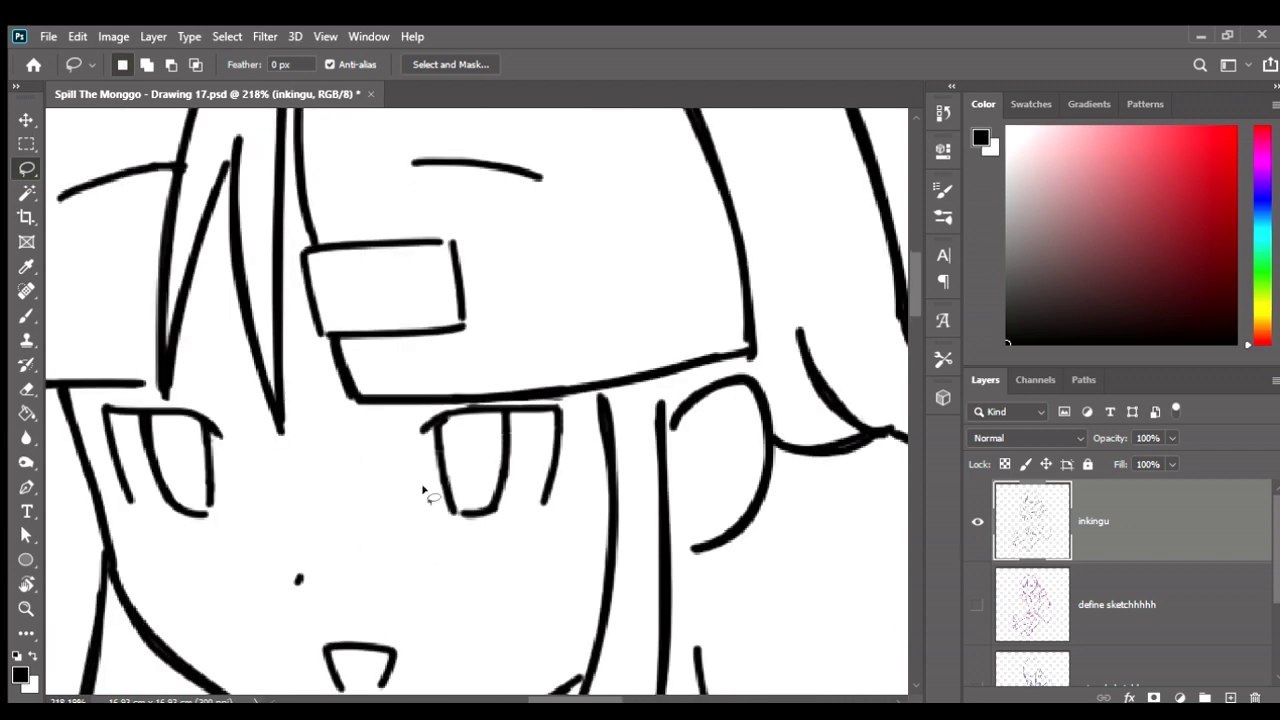
{"action": "mouse_move", "coordinate": [424, 490]}
{"action": "left_mouse_down"}
{"action": "mouse_move", "coordinate": [558, 398]}
{"action": "mouse_move", "coordinate": [424, 418]}
{"action": "mouse_move", "coordinate": [410, 470]}
{"action": "mouse_move", "coordinate": [426, 492]}
{"action": "left_mouse_up"}
Close the selection around the eye, nudge it into a better spot, deselect and return to the Brush.
{"action": "scroll", "coordinate": [460, 490], "scroll_direction": "down", "scroll_amount": 5}
{"action": "left_click_drag", "start_coordinate": [548, 403], "coordinate": [580, 337]}
{"action": "key", "text": "v"}
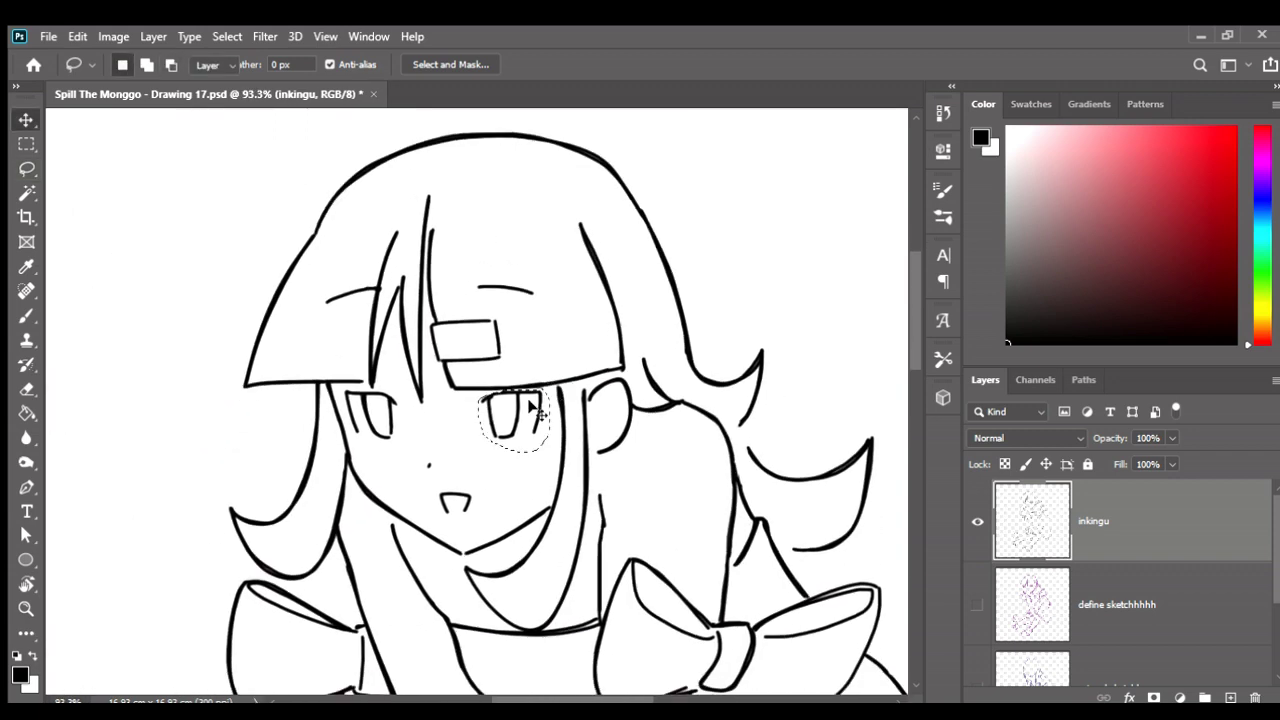
{"action": "left_click_drag", "start_coordinate": [537, 398], "coordinate": [537, 396]}
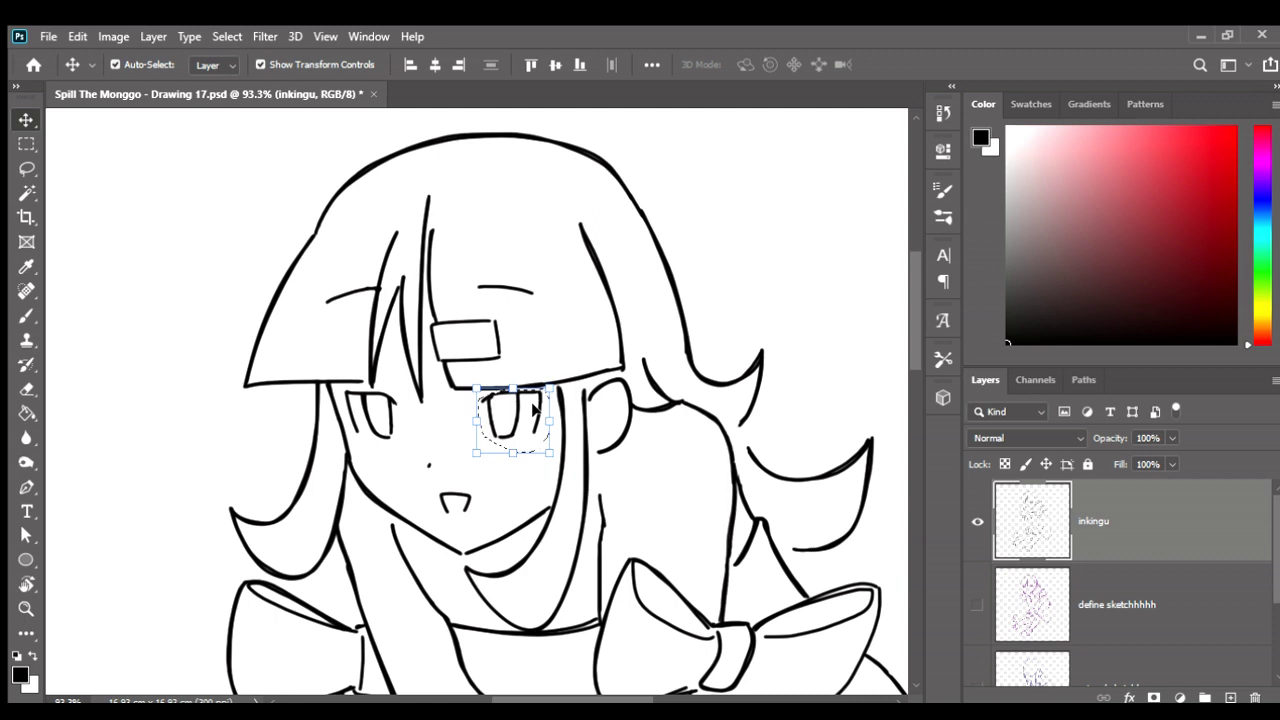
{"action": "left_click_drag", "start_coordinate": [535, 410], "coordinate": [540, 409]}
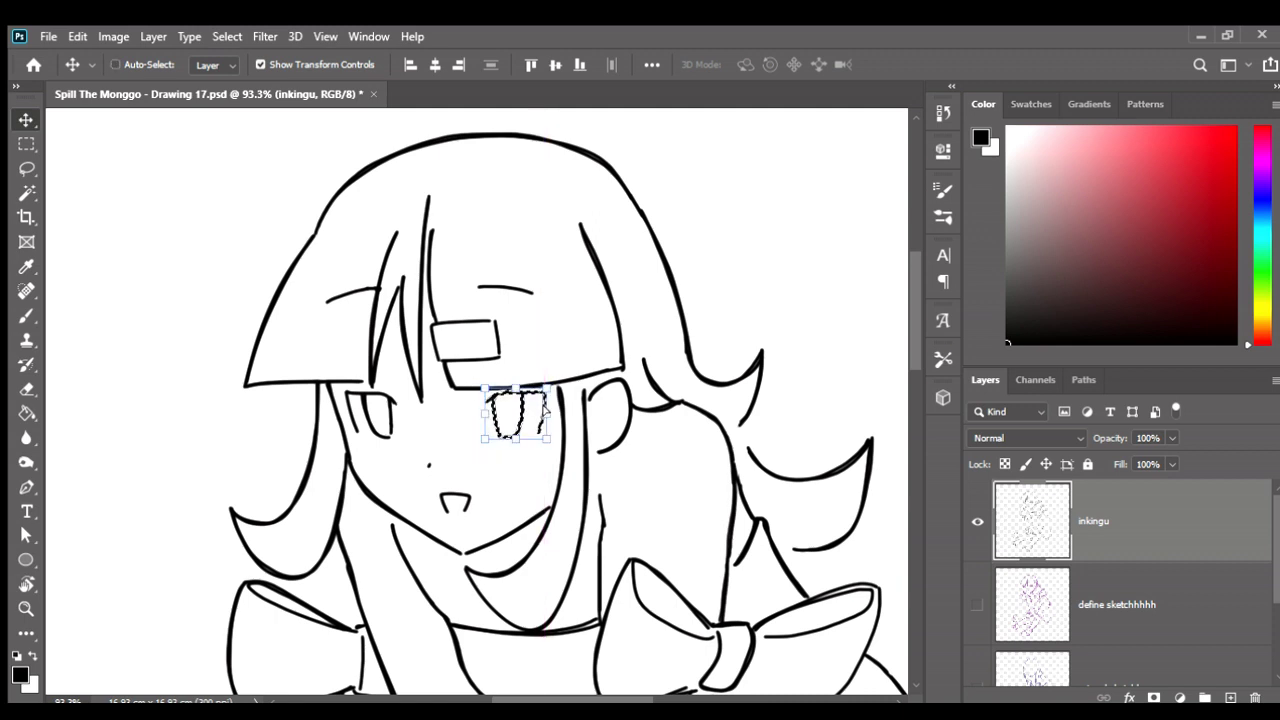
{"action": "key", "text": "ctrl+d"}
{"action": "key", "text": "b"}
{"action": "scroll", "coordinate": [551, 409], "scroll_direction": "down", "scroll_amount": 2}
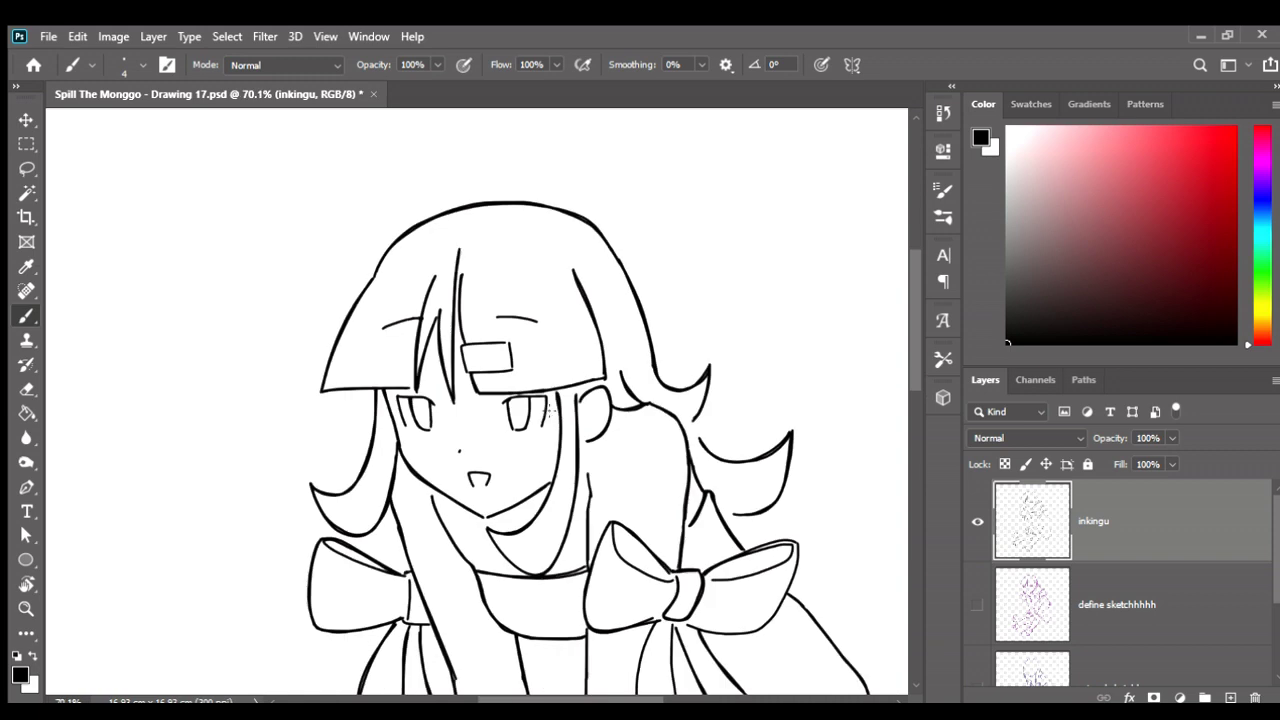
Clear the old eye selection, zoom in, and lasso a closed outline around both eyes.
{"action": "key", "text": "ctrl+z"}
{"action": "key", "text": "ctrl+d"}
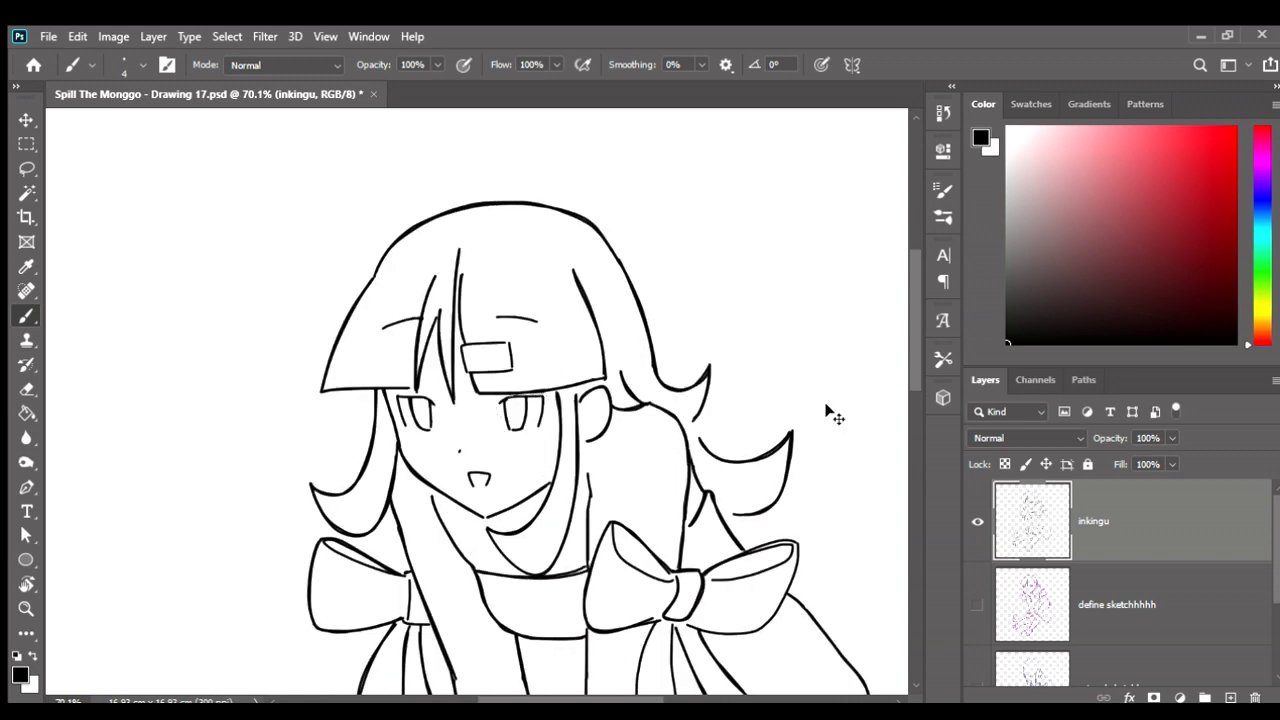
{"action": "scroll", "coordinate": [829, 408], "scroll_direction": "up", "scroll_amount": 1}
{"action": "scroll", "coordinate": [829, 408], "scroll_direction": "up", "scroll_amount": 1}
{"action": "scroll", "coordinate": [751, 363], "scroll_direction": "up", "scroll_amount": 2}
{"action": "scroll", "coordinate": [754, 355], "scroll_direction": "up", "scroll_amount": 2}
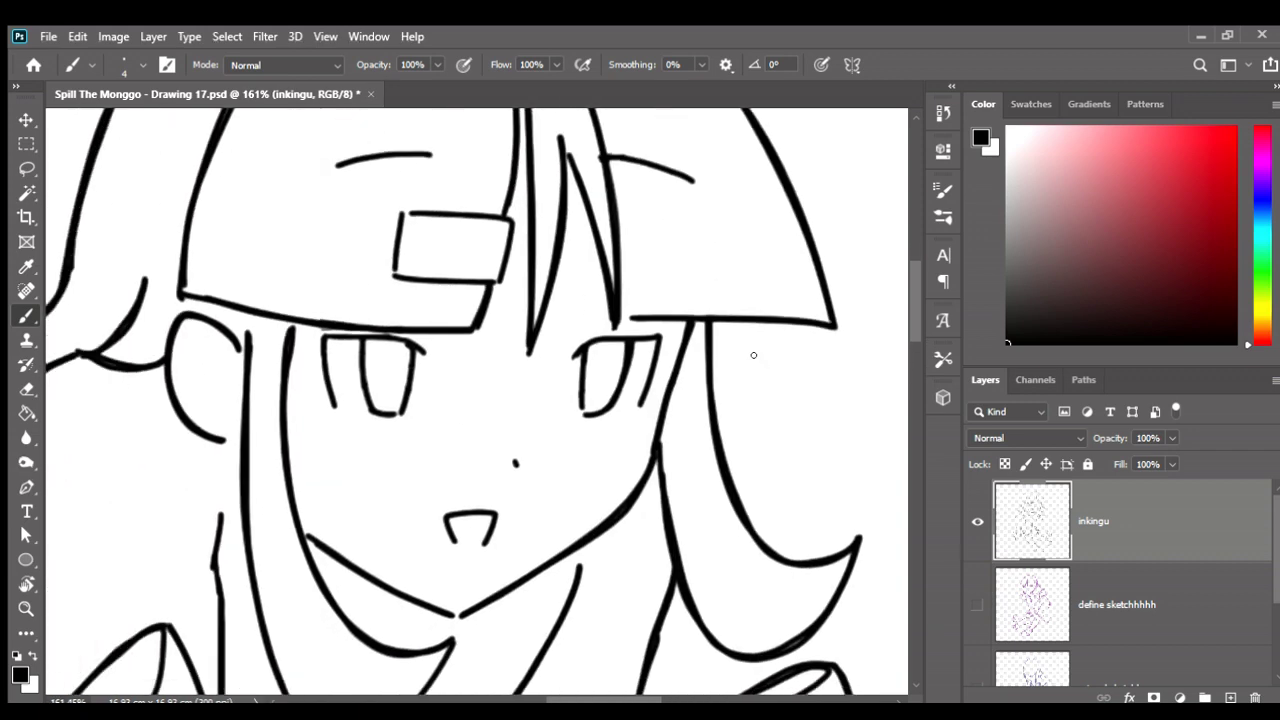
{"action": "scroll", "coordinate": [754, 355], "scroll_direction": "down", "scroll_amount": 2}
{"action": "key", "text": "l"}
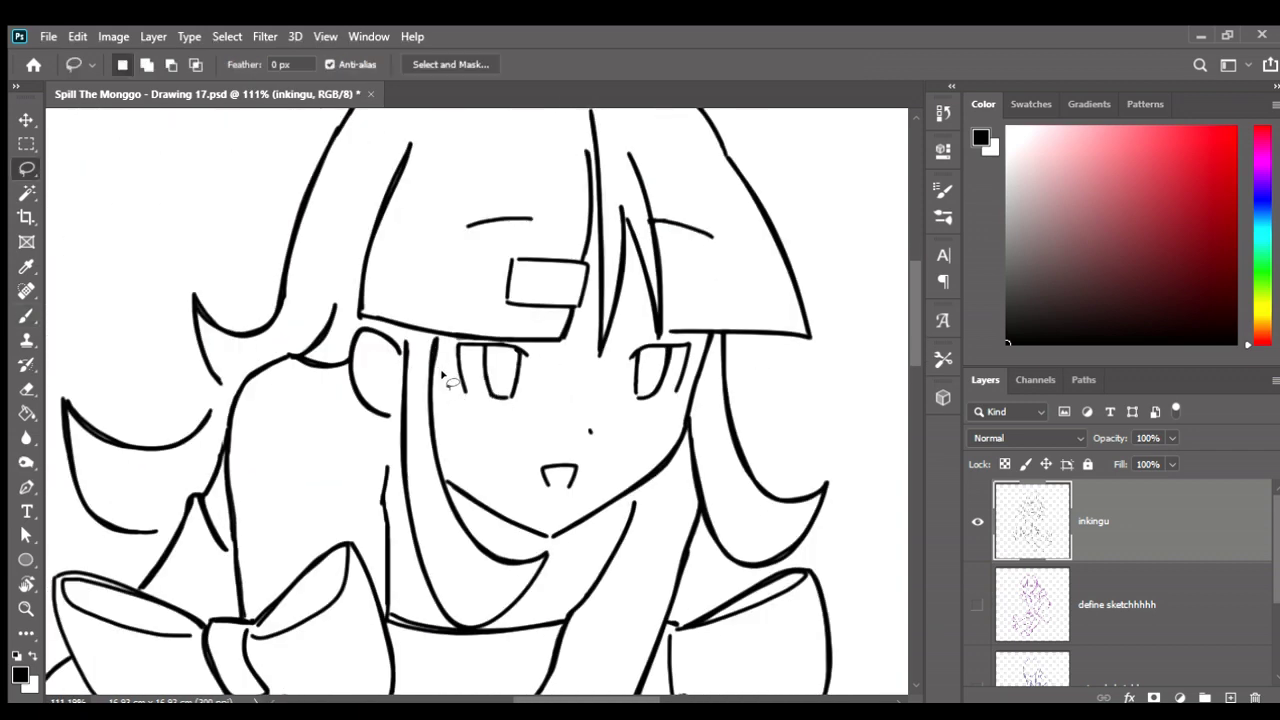
{"action": "mouse_move", "coordinate": [447, 372]}
{"action": "left_mouse_down"}
{"action": "mouse_move", "coordinate": [632, 424]}
{"action": "mouse_move", "coordinate": [688, 340]}
{"action": "mouse_move", "coordinate": [555, 362]}
{"action": "mouse_move", "coordinate": [508, 340]}
{"action": "mouse_move", "coordinate": [443, 362]}
{"action": "mouse_move", "coordinate": [471, 414]}
{"action": "mouse_move", "coordinate": [594, 412]}
{"action": "mouse_move", "coordinate": [663, 406]}
{"action": "mouse_move", "coordinate": [689, 344]}
{"action": "mouse_move", "coordinate": [662, 340]}
{"action": "mouse_move", "coordinate": [578, 372]}
{"action": "mouse_move", "coordinate": [498, 340]}
{"action": "mouse_move", "coordinate": [440, 352]}
{"action": "left_mouse_up"}
{"action": "left_click", "coordinate": [605, 343]}
Rotate both eyes 1.86°, apply the transform and deselect.
{"action": "key", "text": "v"}
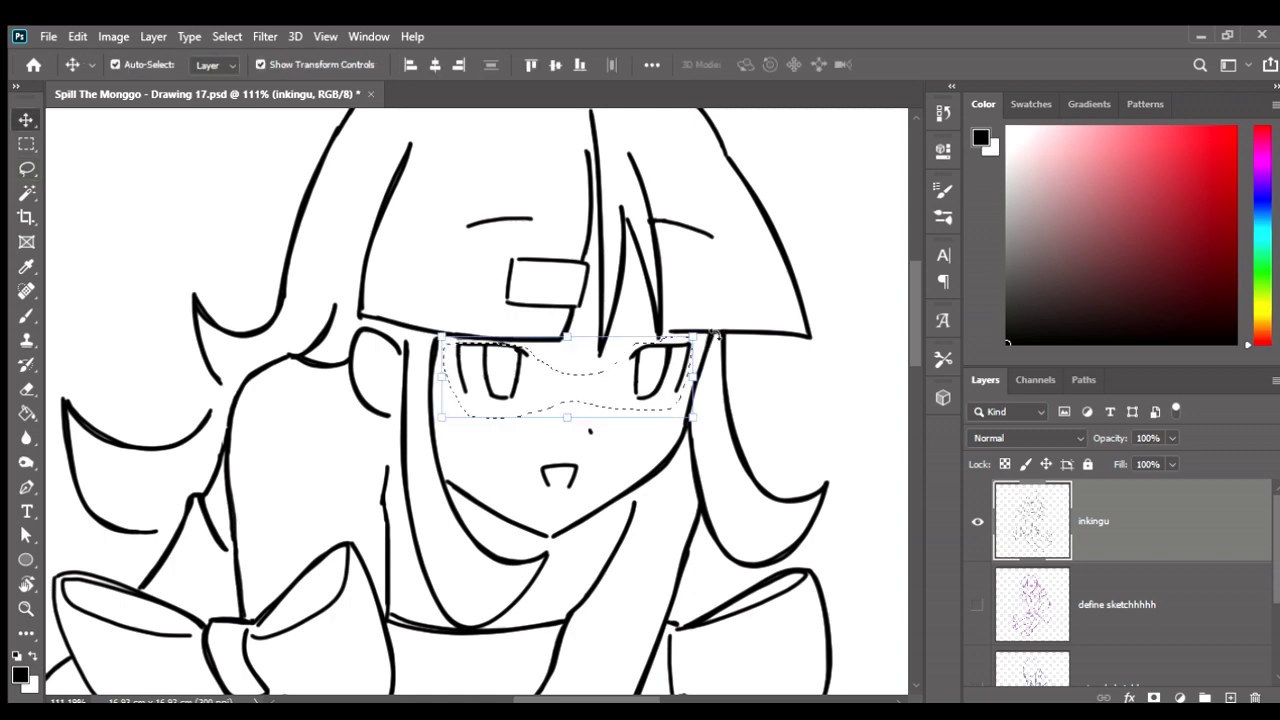
{"action": "left_click_drag", "start_coordinate": [714, 333], "coordinate": [715, 334]}
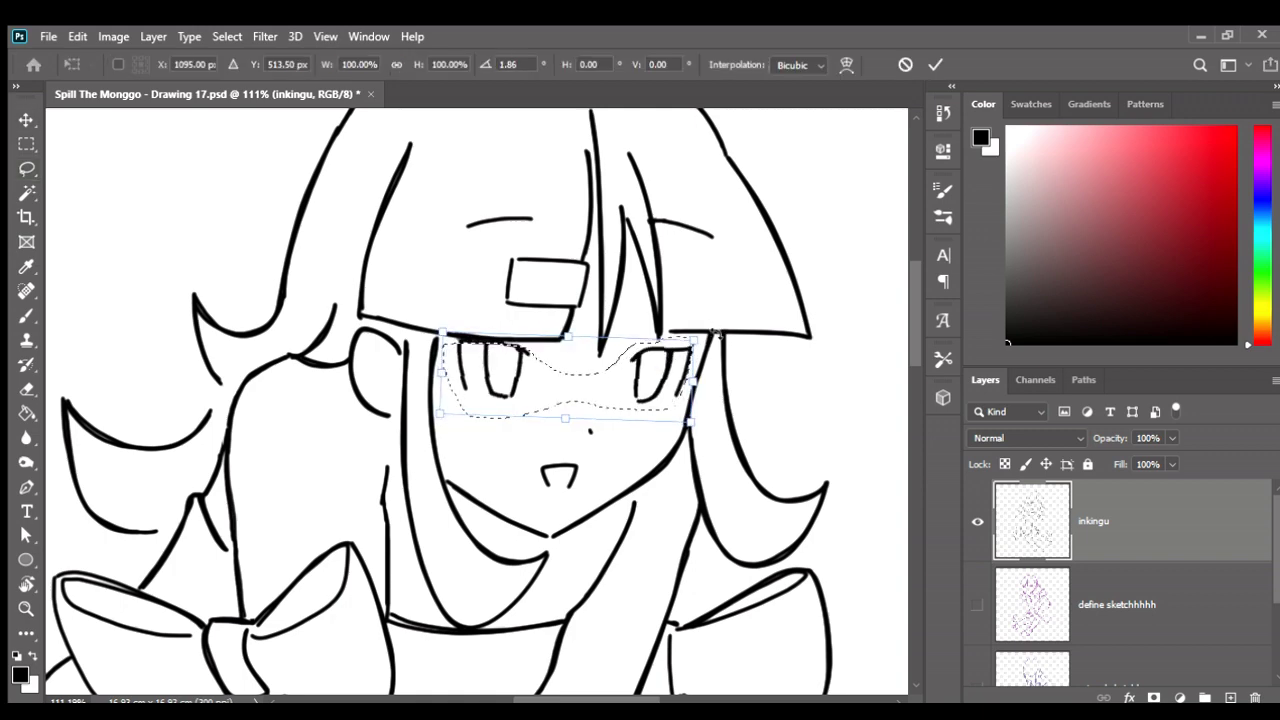
{"action": "key", "text": "Return"}
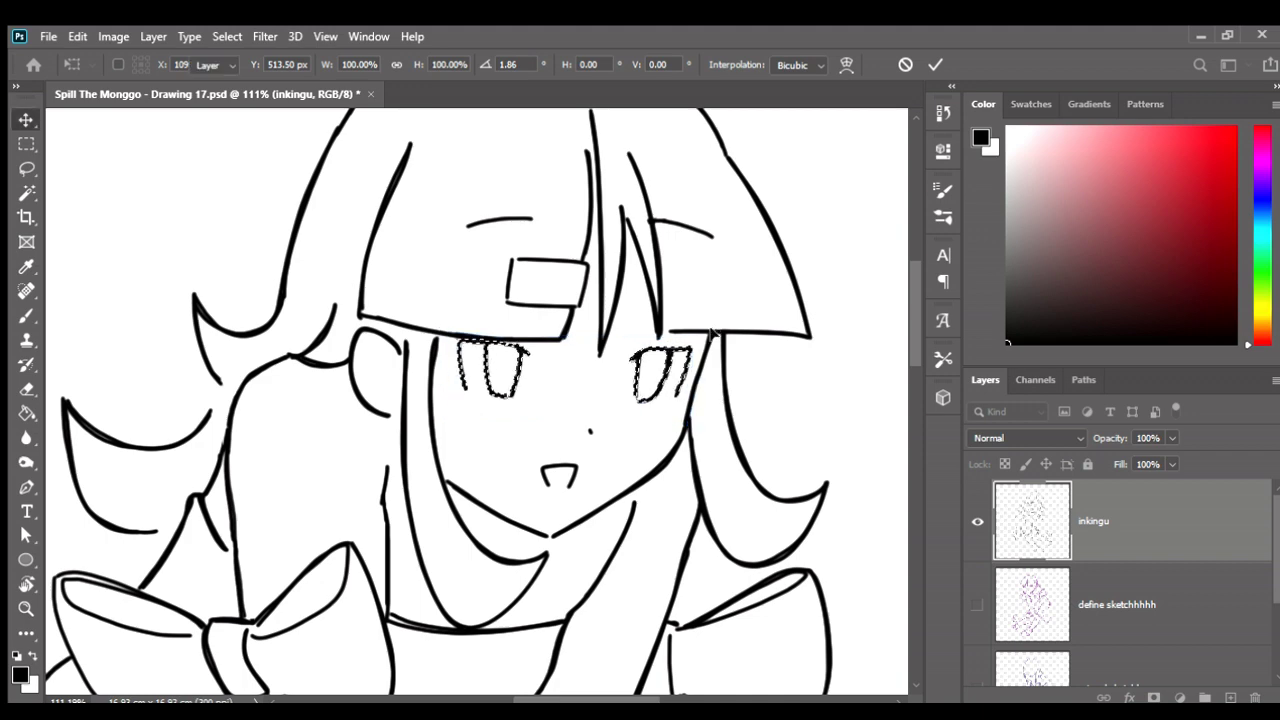
{"action": "key", "text": "ctrl+d"}
{"action": "scroll", "coordinate": [766, 300], "scroll_direction": "down", "scroll_amount": 2}
{"action": "scroll", "coordinate": [766, 300], "scroll_direction": "down", "scroll_amount": 2}
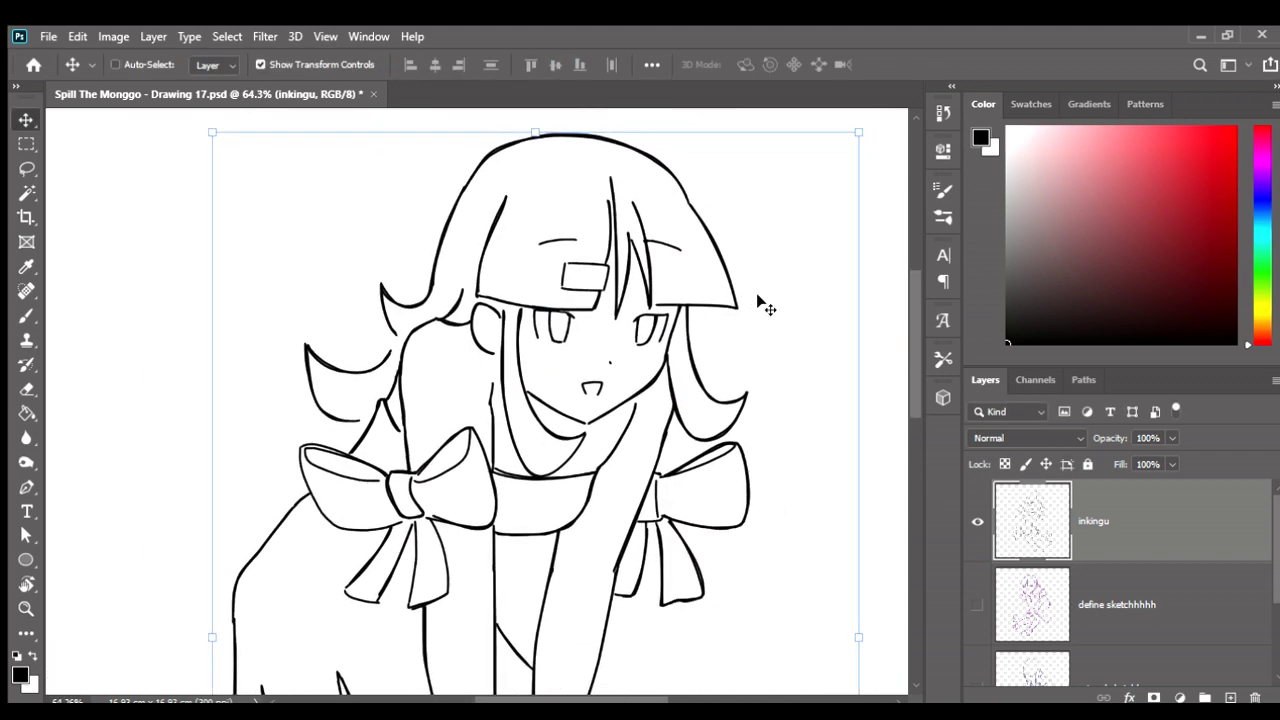
Mirror the view to check the eyes, flip back, and reselect both eyes.
{"action": "key", "text": "h"}
{"action": "left_click_drag", "start_coordinate": [691, 326], "coordinate": [713, 326]}
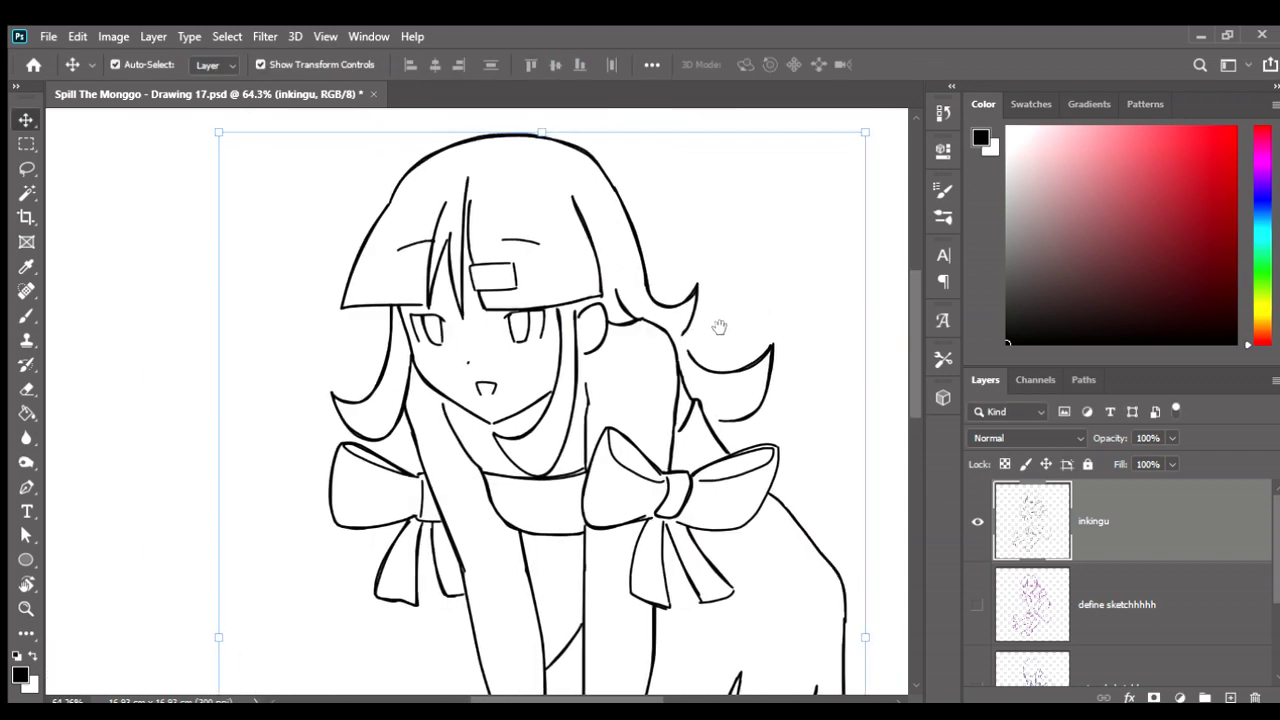
{"action": "key", "text": "h"}
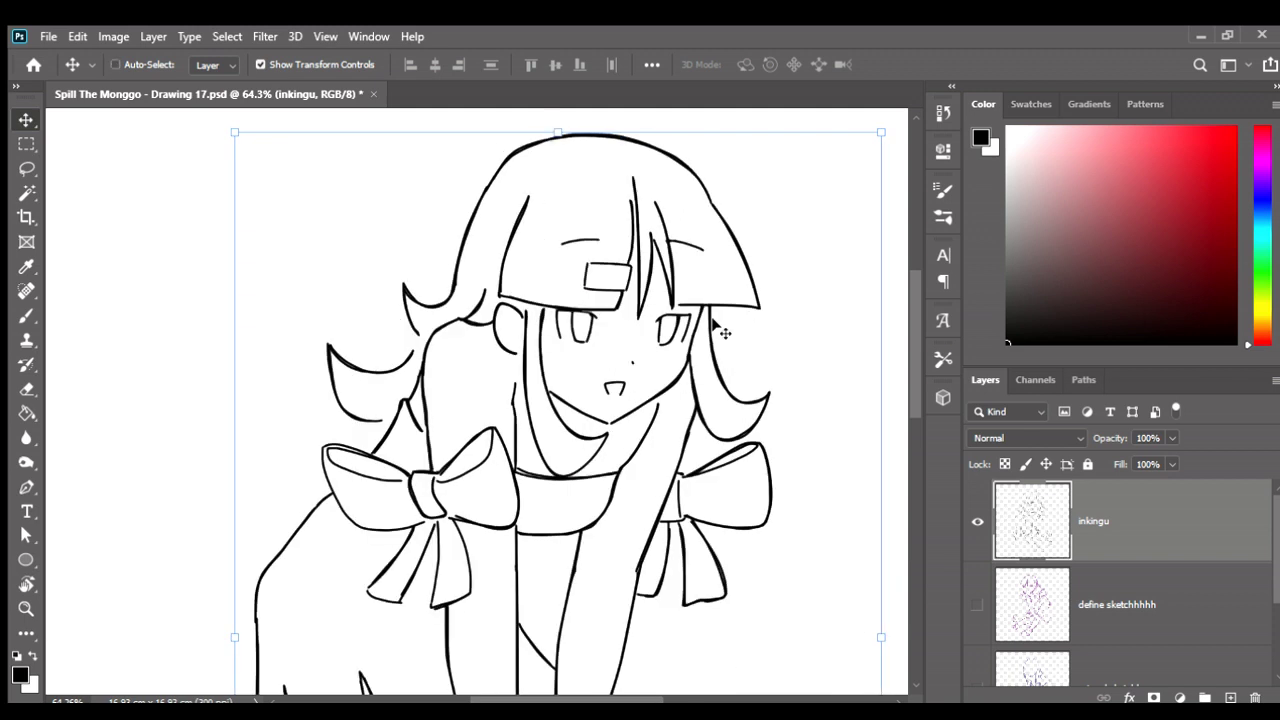
{"action": "key", "text": "ctrl+shift+d"}
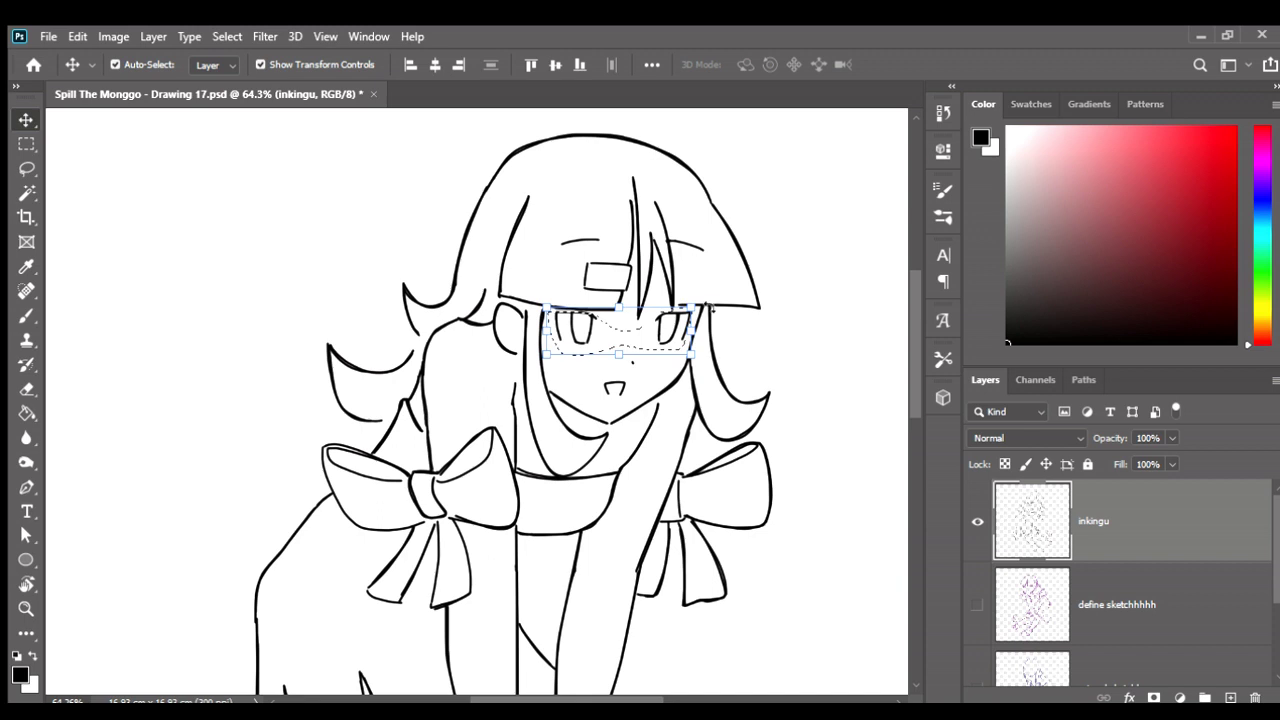
Rotate the selected eyes a further 0.32°, commit, deselect and switch back to the Brush.
{"action": "left_click", "coordinate": [708, 309]}
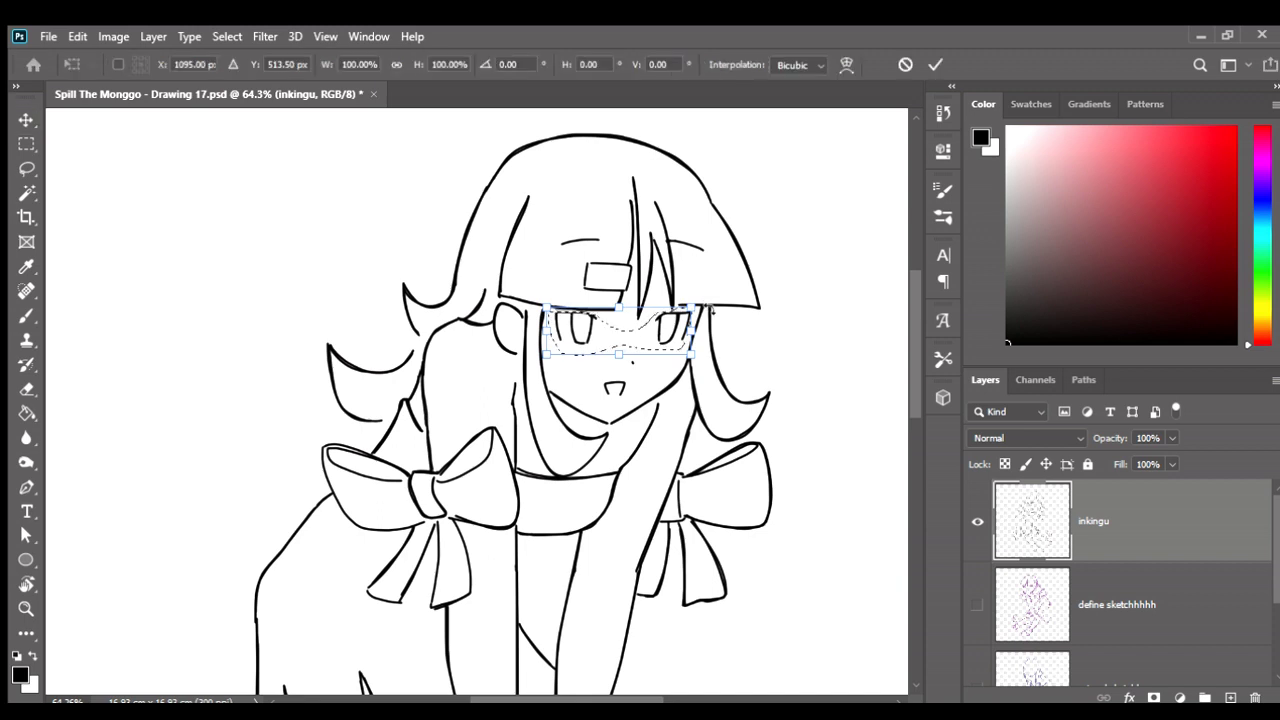
{"action": "left_click_drag", "start_coordinate": [708, 309], "coordinate": [706, 302]}
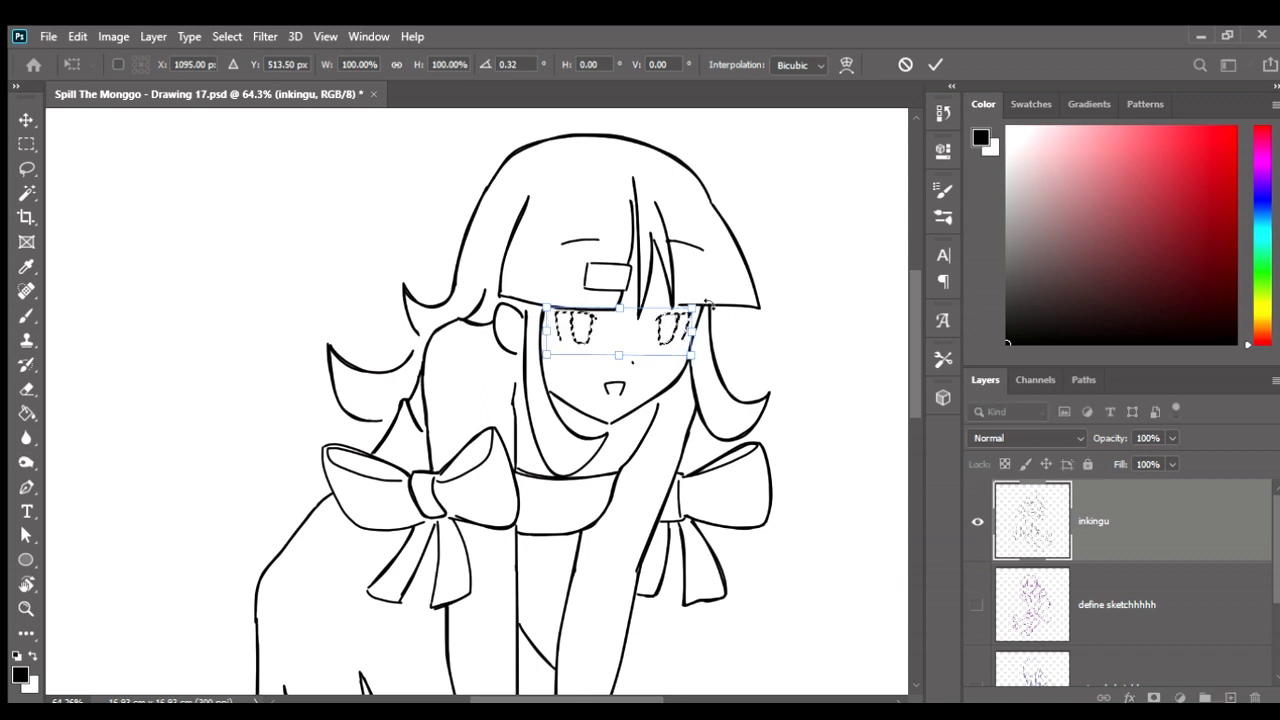
{"action": "key", "text": "Return"}
{"action": "key", "text": "ctrl+d"}
{"action": "key", "text": "b"}
{"action": "scroll", "coordinate": [708, 295], "scroll_direction": "up", "scroll_amount": 1}
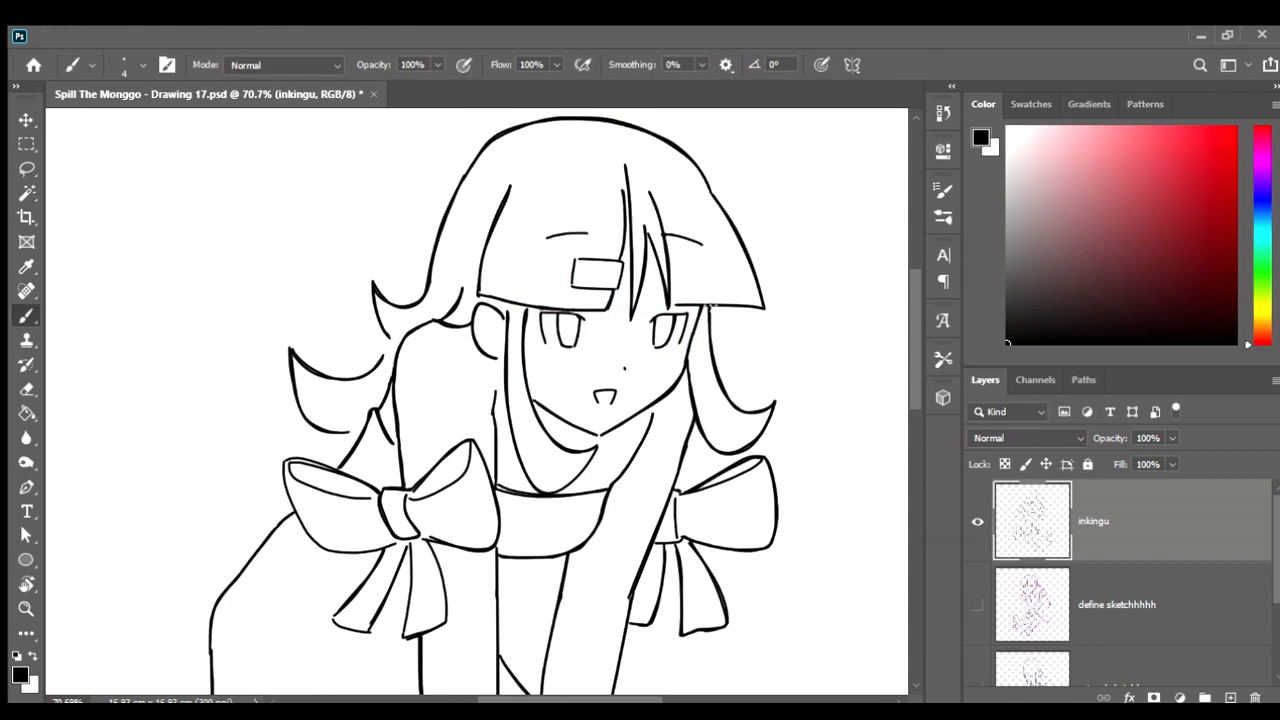
{"action": "left_click_drag", "start_coordinate": [708, 303], "coordinate": [665, 302]}
{"action": "key", "text": "ctrl+h"}
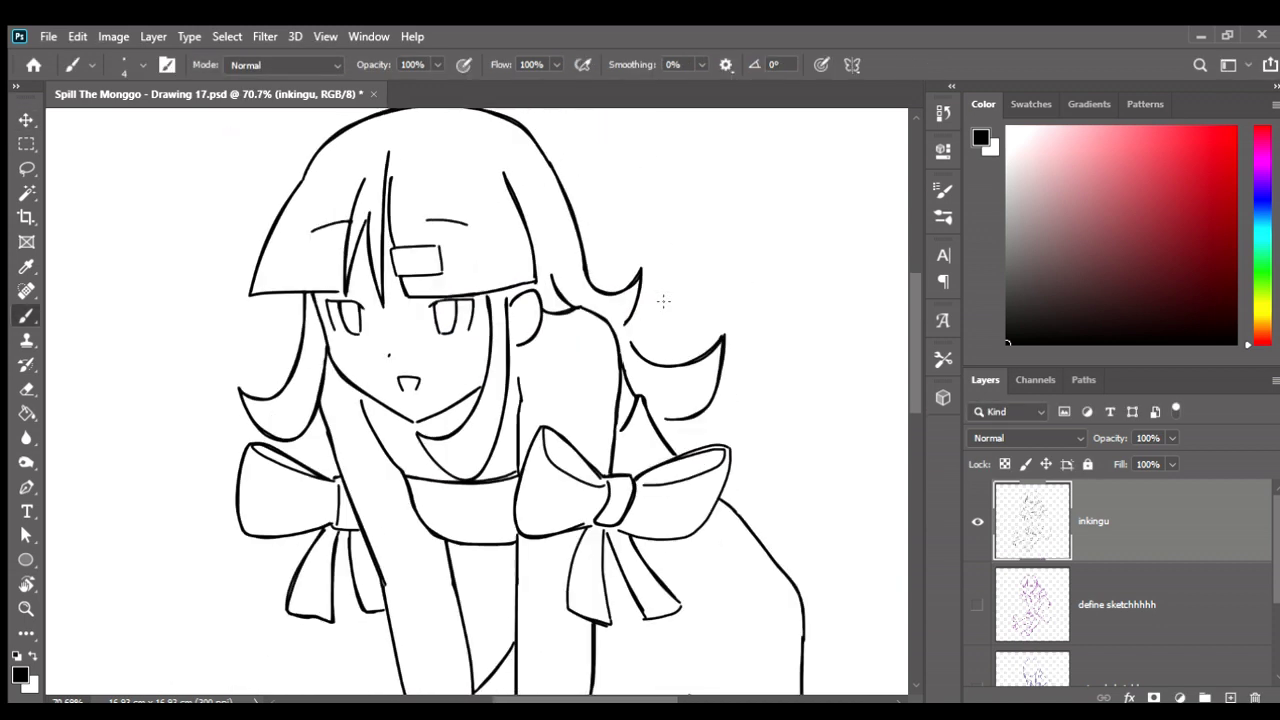
{"action": "key", "text": "ctrl+h"}
{"action": "key", "text": "ctrl+shift+d"}
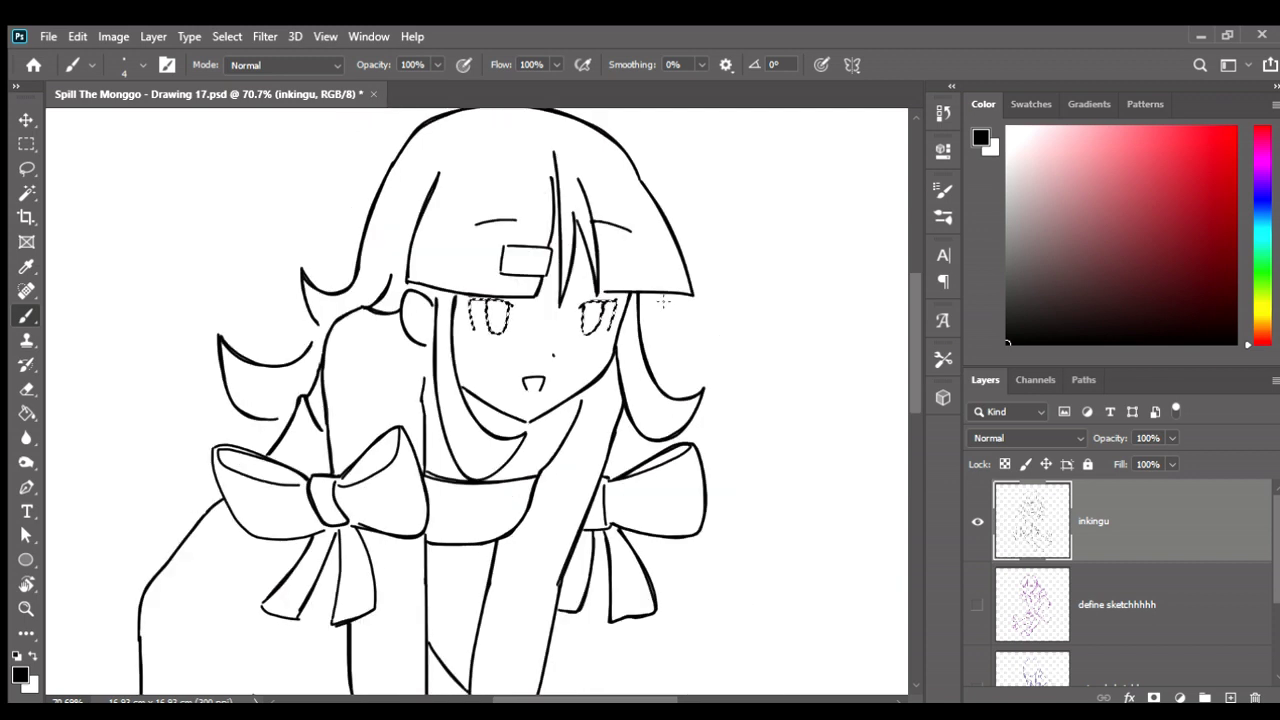
{"action": "key", "text": "ctrl+d"}
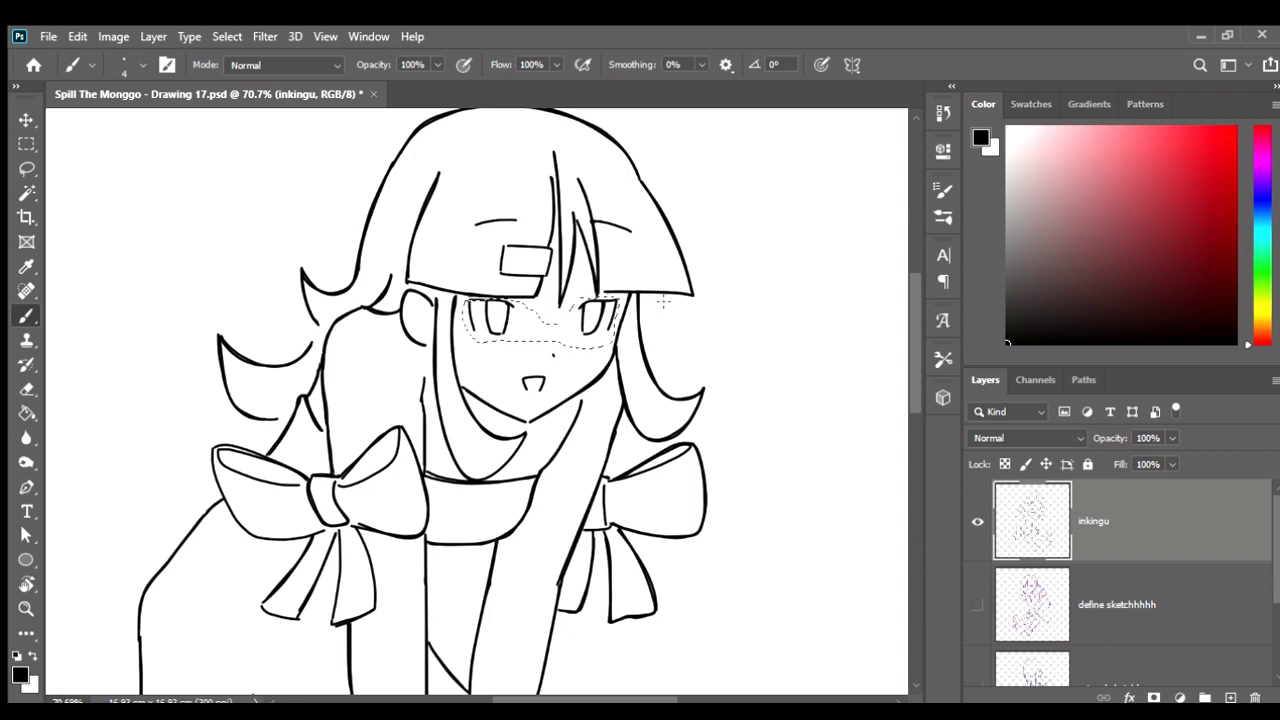
{"action": "key", "text": "ctrl+h"}
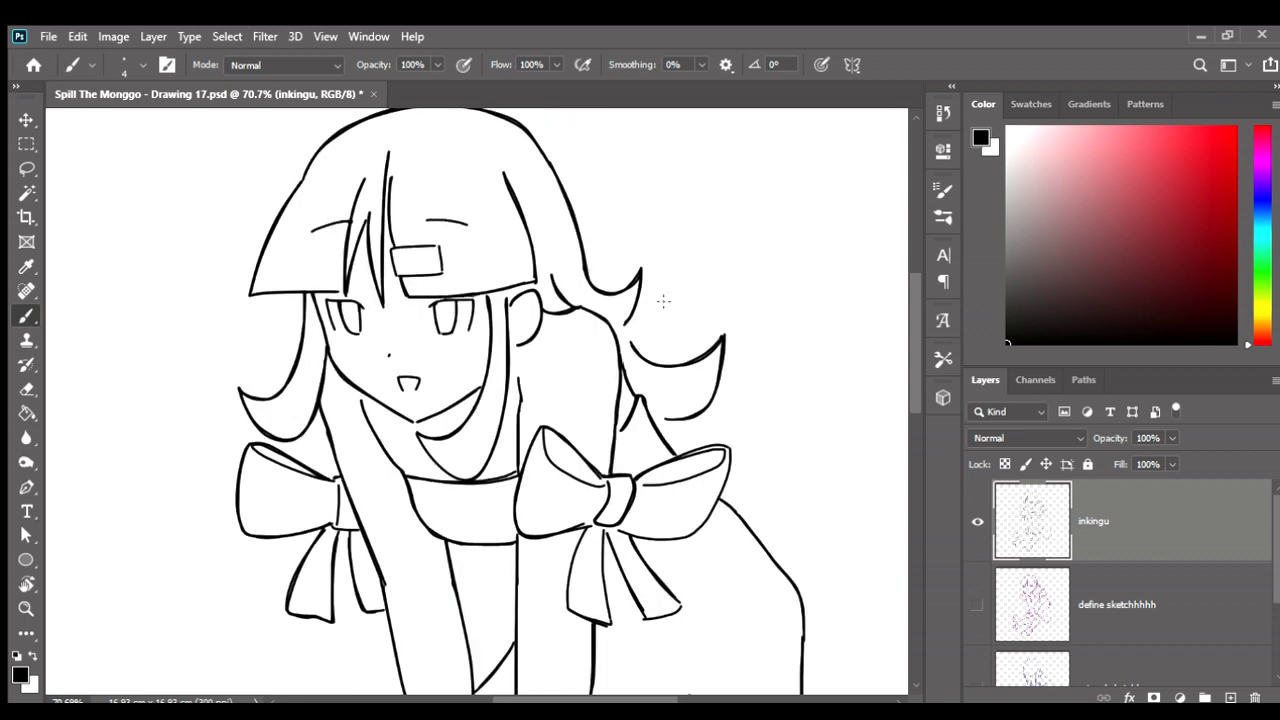
{"action": "key", "text": "ctrl+h"}
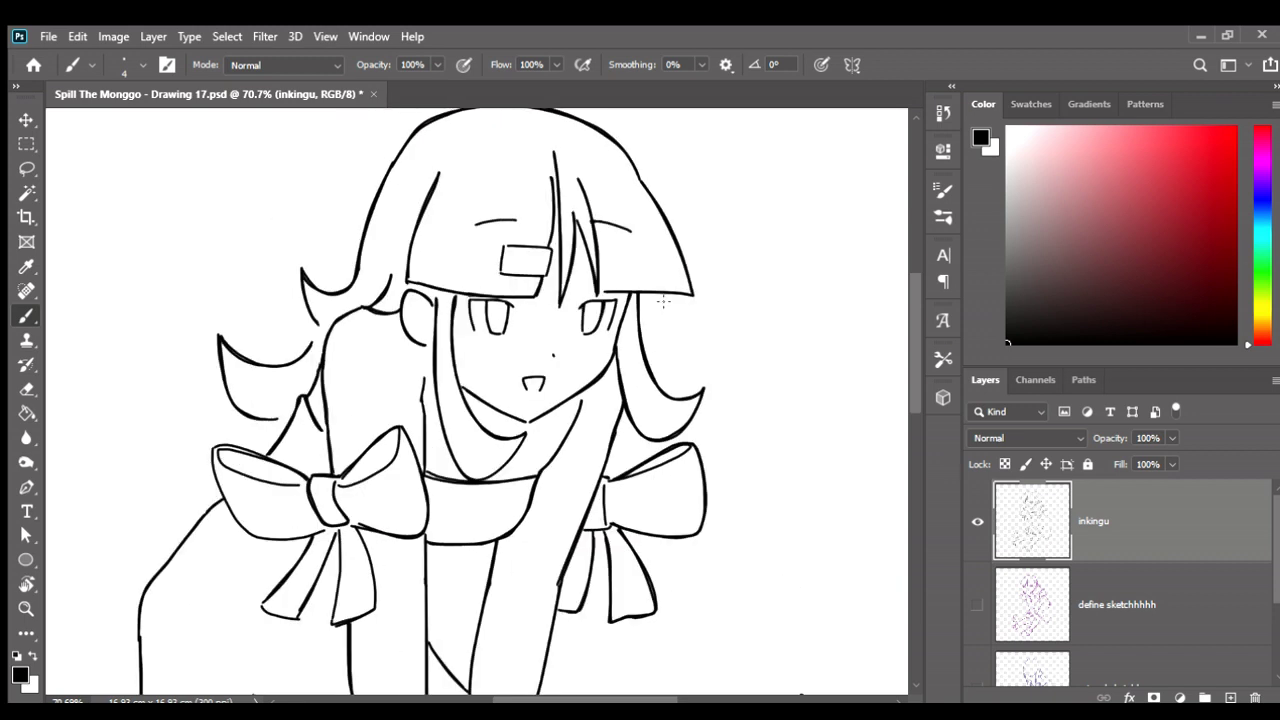
{"action": "key", "text": "l"}
Lasso the mouth, rotate it 8.25° with Free Transform, apply and deselect.
{"action": "mouse_move", "coordinate": [510, 357]}
{"action": "left_mouse_down"}
{"action": "mouse_move", "coordinate": [508, 398]}
{"action": "mouse_move", "coordinate": [552, 405]}
{"action": "mouse_move", "coordinate": [508, 357]}
{"action": "mouse_move", "coordinate": [569, 360]}
{"action": "left_mouse_up"}
{"action": "key", "text": "v"}
{"action": "key", "text": "ctrl+t"}
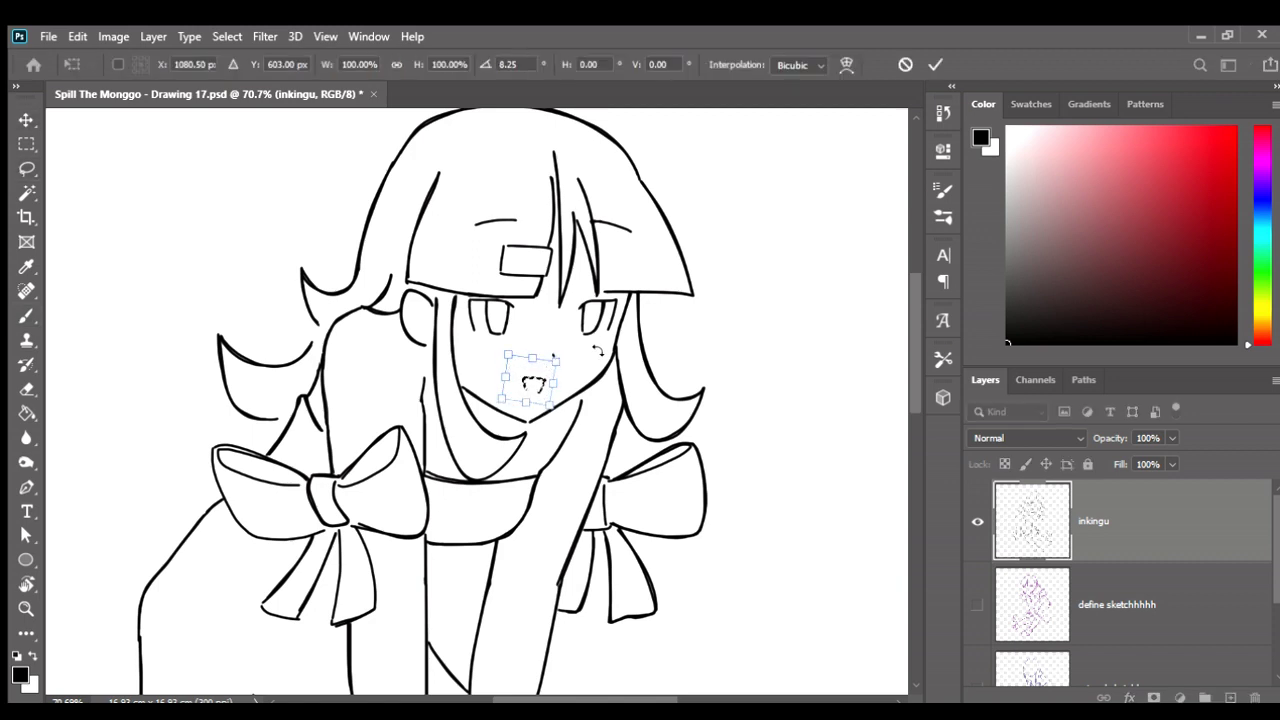
{"action": "key", "text": "Return"}
{"action": "key", "text": "ctrl+d"}
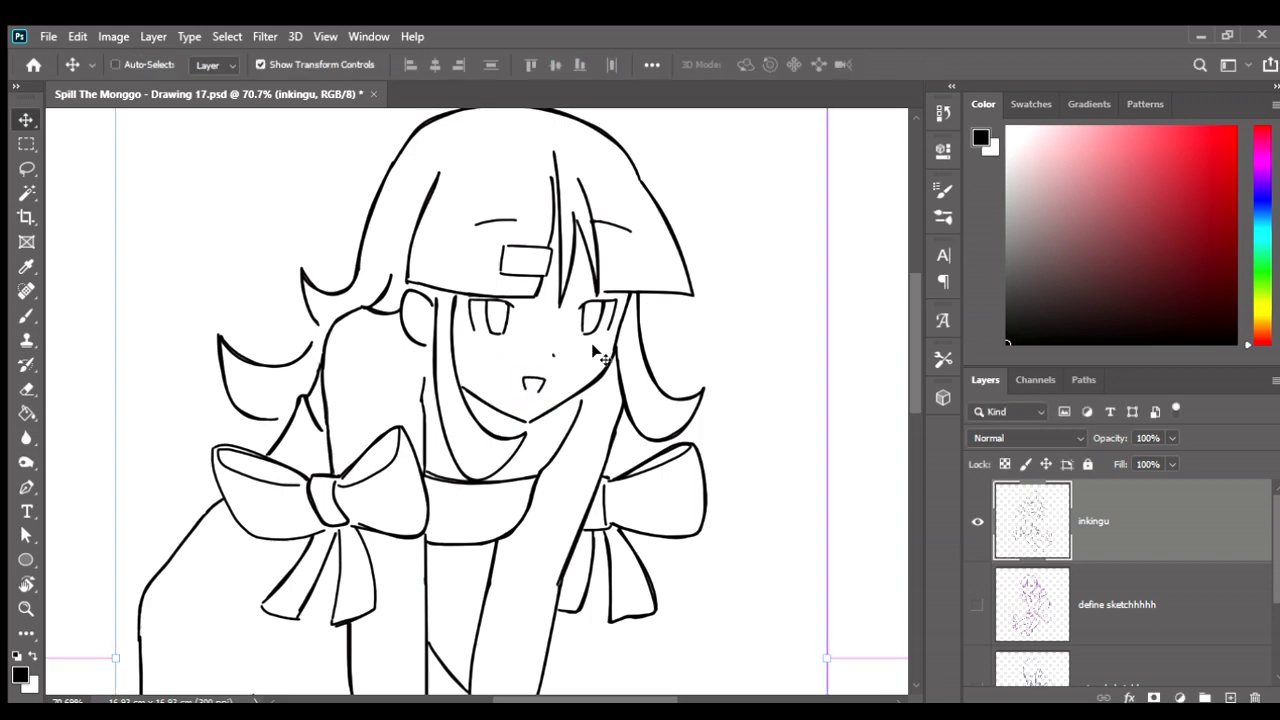
Mirror the canvas to judge the mouth angle, flip back, then reselect and deselect the mouth.
{"action": "key", "text": "ctrl+shift+h"}
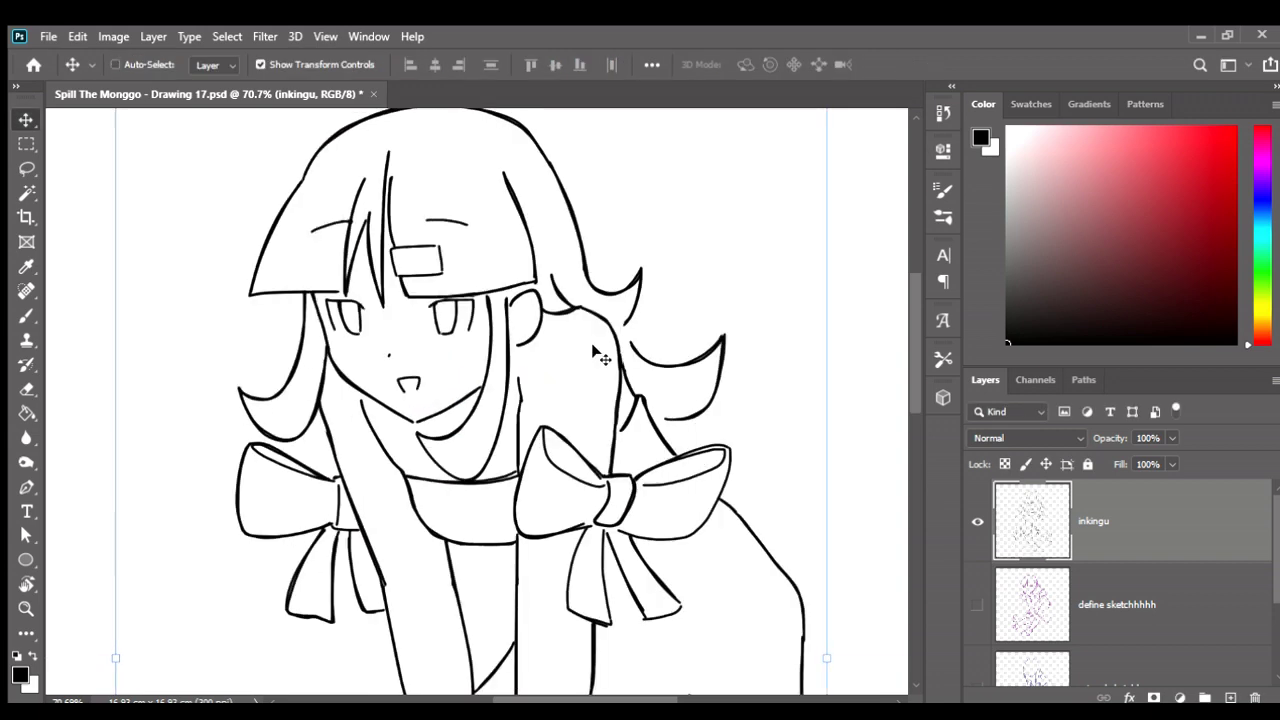
{"action": "key", "text": "ctrl+shift+h"}
{"action": "key", "text": "ctrl+shift+d"}
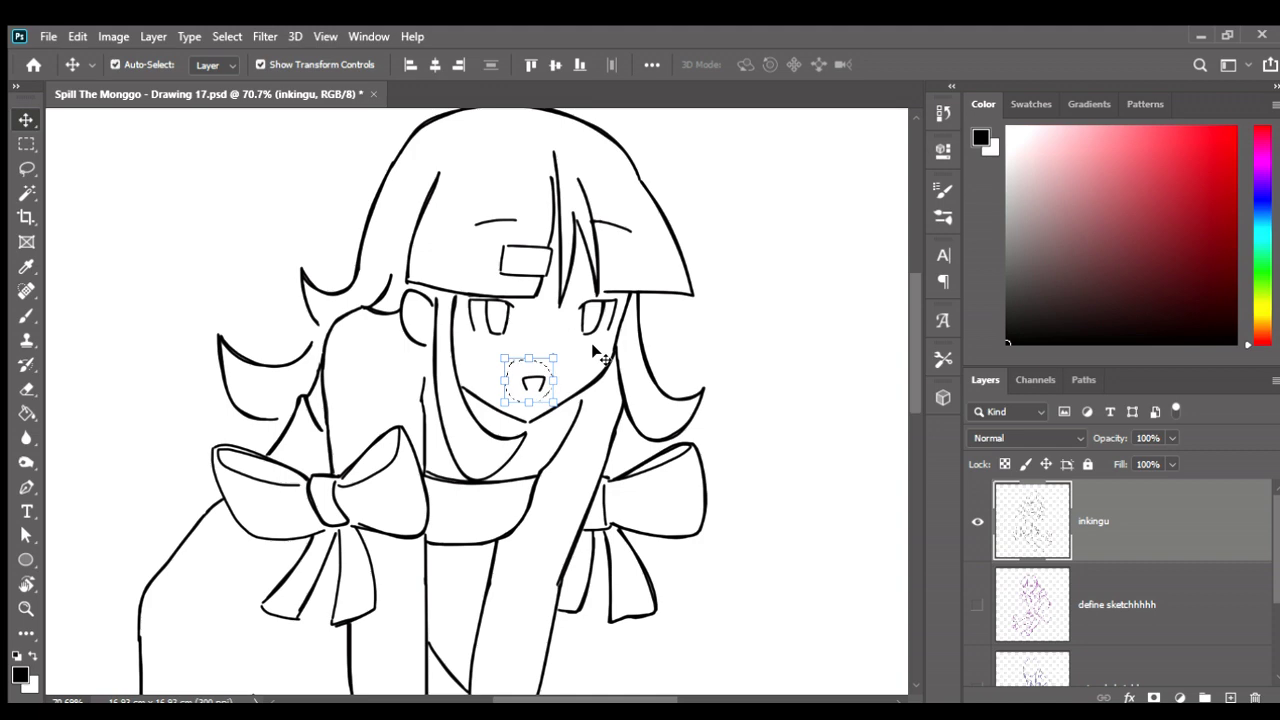
{"action": "key", "text": "ctrl+d"}
Flip the canvas horizontally so the girl faces the opposite direction.
{"action": "scroll", "coordinate": [624, 372], "scroll_direction": "right", "scroll_amount": 1}
{"action": "scroll", "coordinate": [624, 372], "scroll_direction": "down", "scroll_amount": 2}
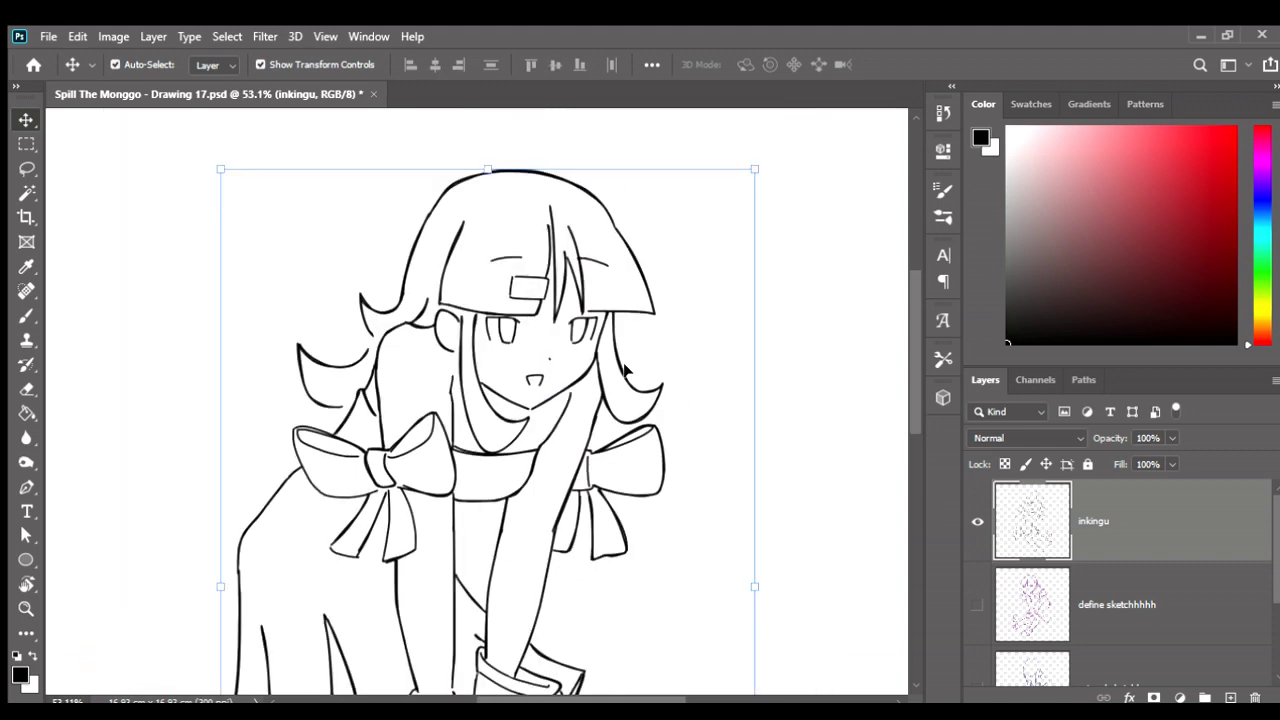
{"action": "key", "text": "ctrl+shift+h"}
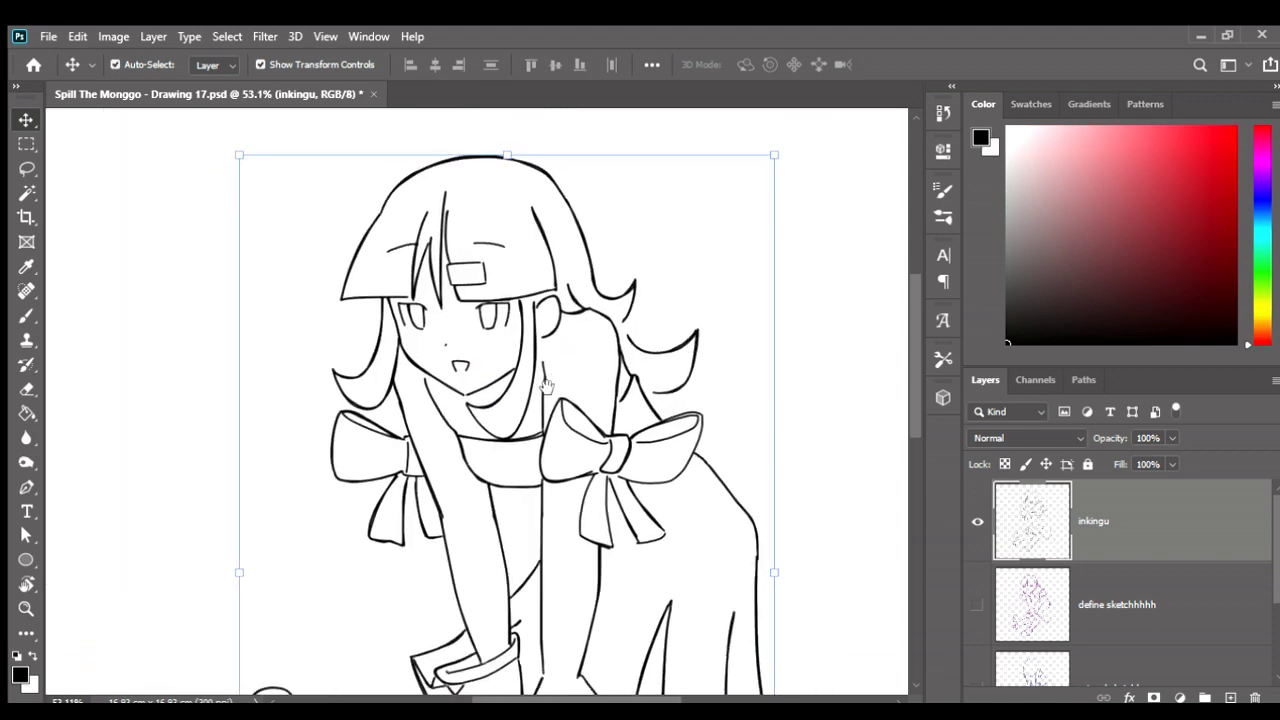
Zoom and pan the view to centre on the top of the girl's head.
{"action": "scroll", "coordinate": [550, 387], "scroll_direction": "up", "scroll_amount": 1}
{"action": "scroll", "coordinate": [537, 303], "scroll_direction": "up", "scroll_amount": 1}
{"action": "left_click_drag", "start_coordinate": [537, 303], "coordinate": [552, 270]}
{"action": "scroll", "coordinate": [552, 270], "scroll_direction": "down", "scroll_amount": 3}
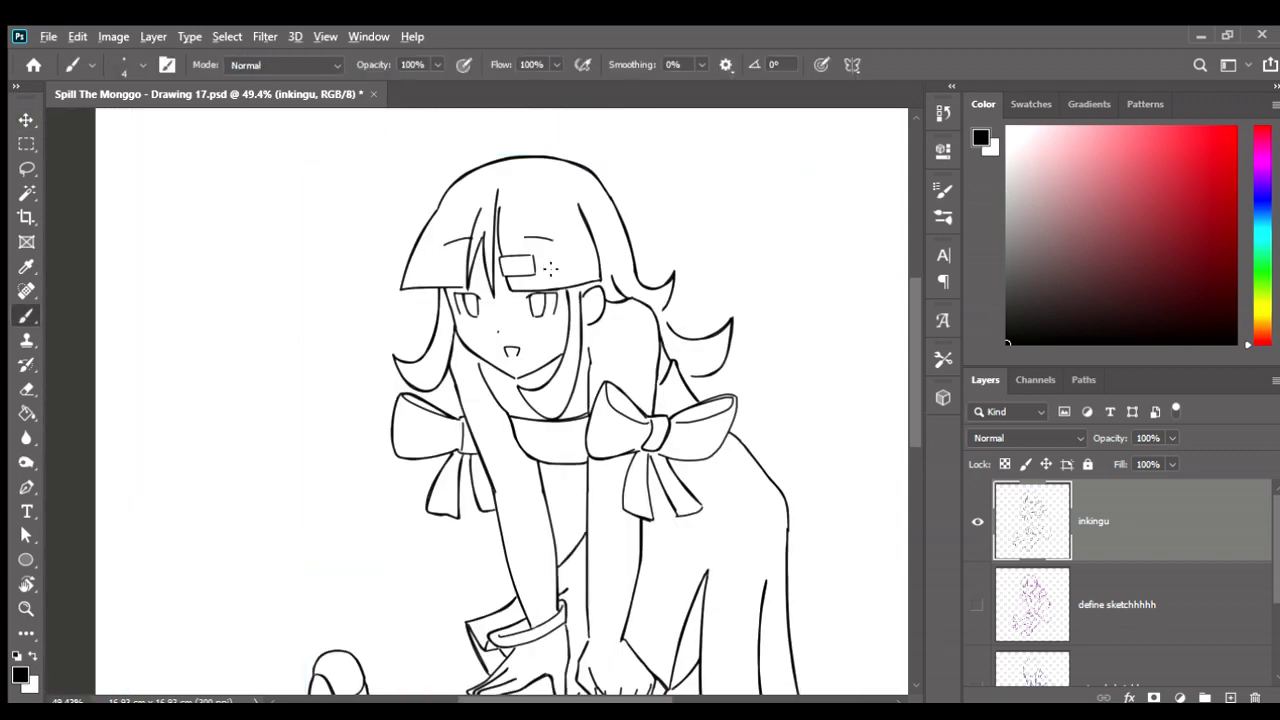
{"action": "scroll", "coordinate": [550, 268], "scroll_direction": "up", "scroll_amount": 2}
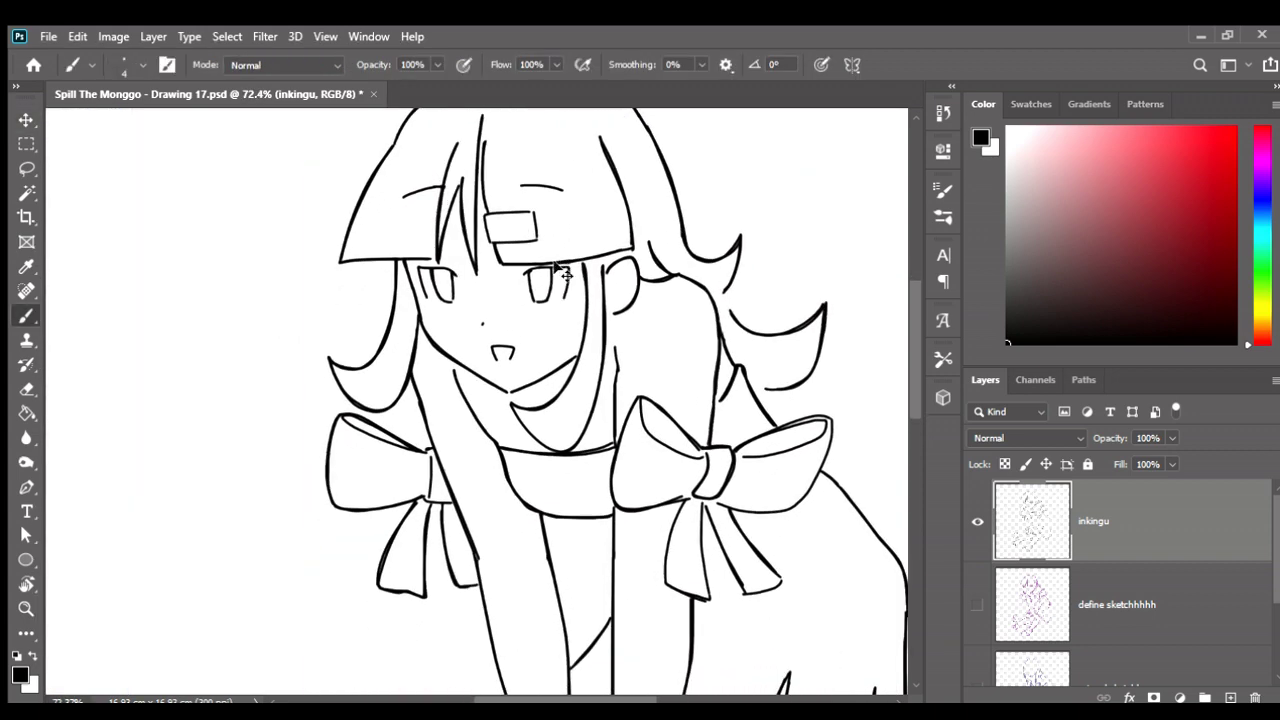
{"action": "left_click_drag", "start_coordinate": [611, 366], "coordinate": [545, 425]}
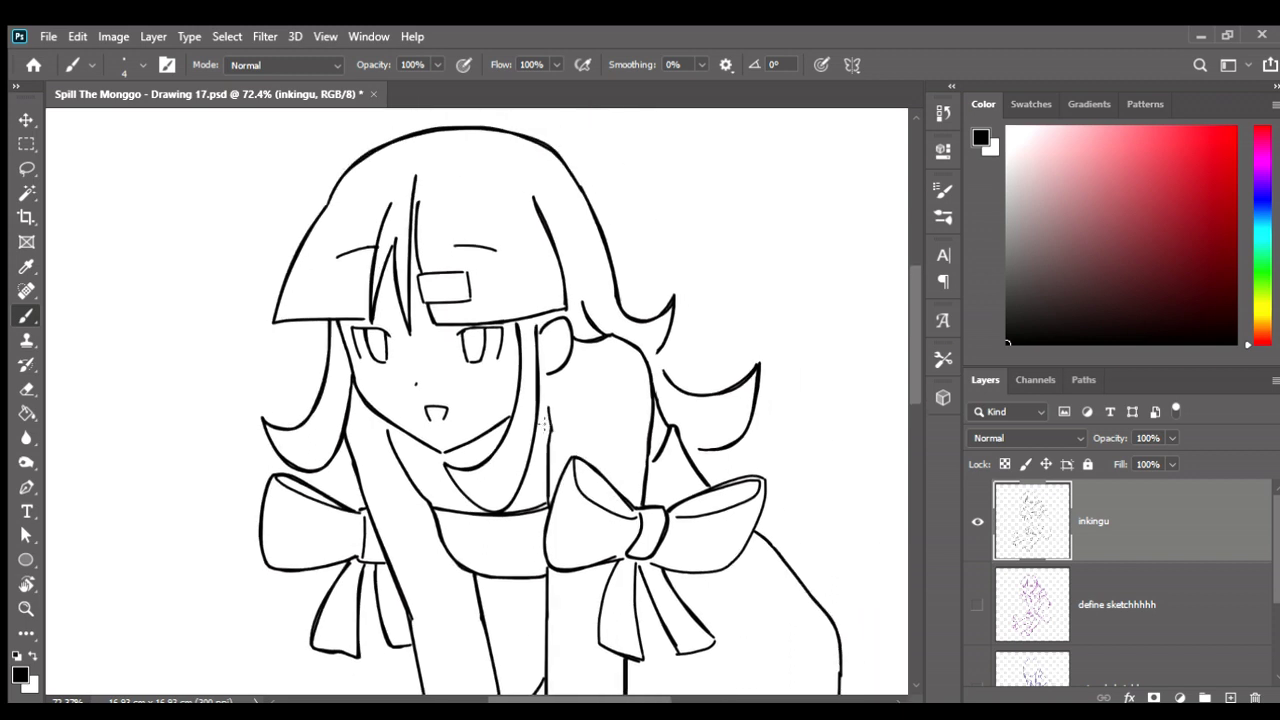
{"action": "left_click_drag", "start_coordinate": [522, 285], "coordinate": [508, 377]}
{"action": "key", "text": "l"}
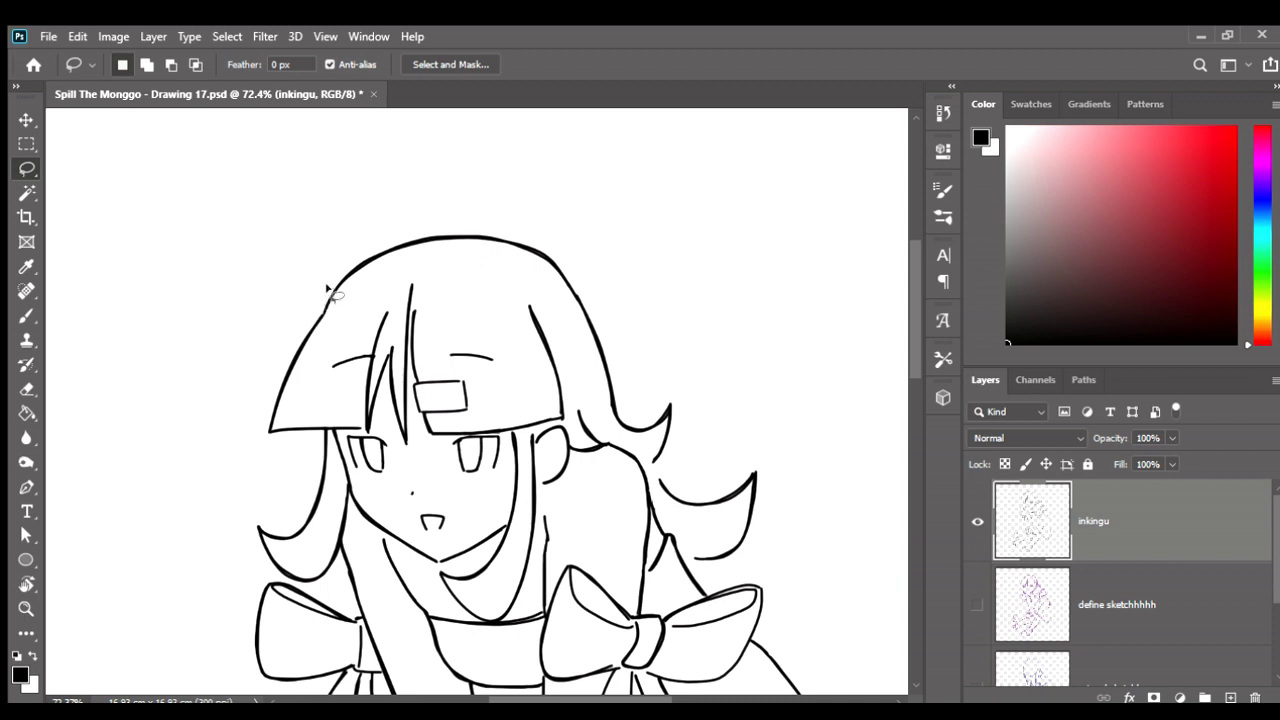
Lasso the top of the hair and stretch it upward with a transform.
{"action": "left_click_drag", "start_coordinate": [322, 318], "coordinate": [585, 282]}
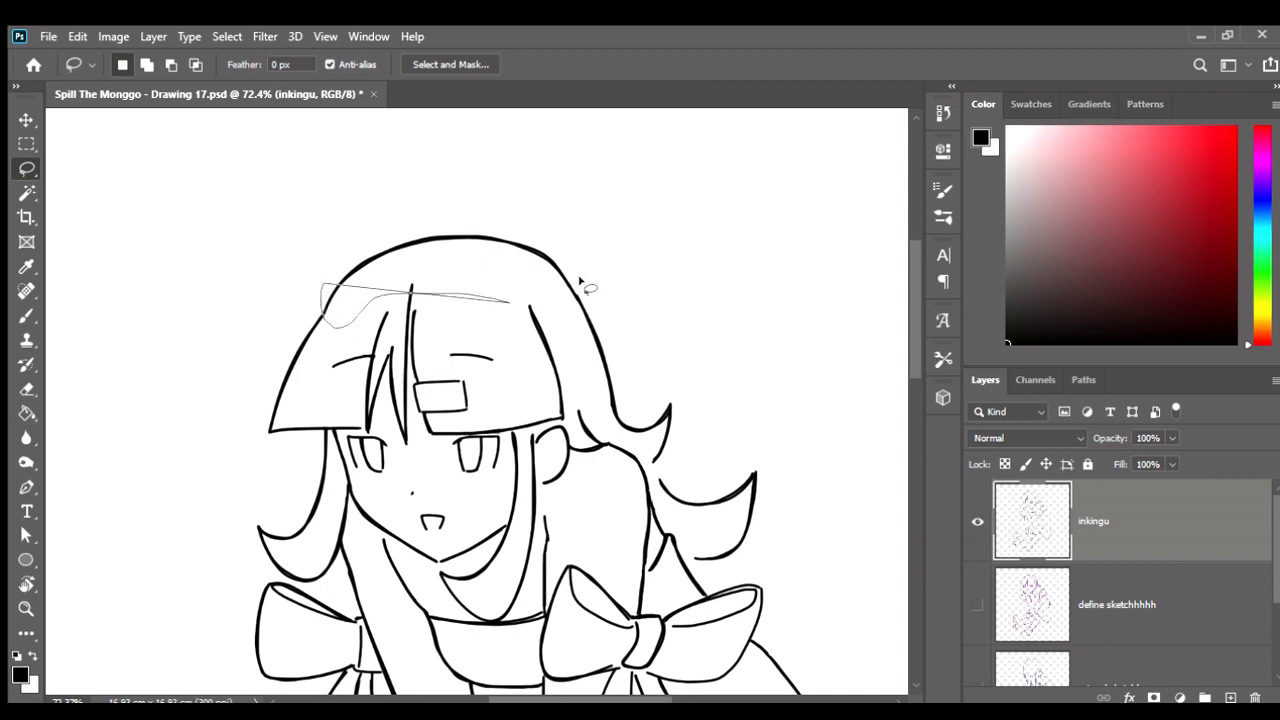
{"action": "mouse_move", "coordinate": [310, 286]}
{"action": "left_mouse_down"}
{"action": "mouse_move", "coordinate": [312, 297]}
{"action": "mouse_move", "coordinate": [471, 271]}
{"action": "mouse_move", "coordinate": [564, 299]}
{"action": "mouse_move", "coordinate": [580, 286]}
{"action": "mouse_move", "coordinate": [371, 209]}
{"action": "mouse_move", "coordinate": [304, 287]}
{"action": "mouse_move", "coordinate": [312, 296]}
{"action": "left_mouse_up"}
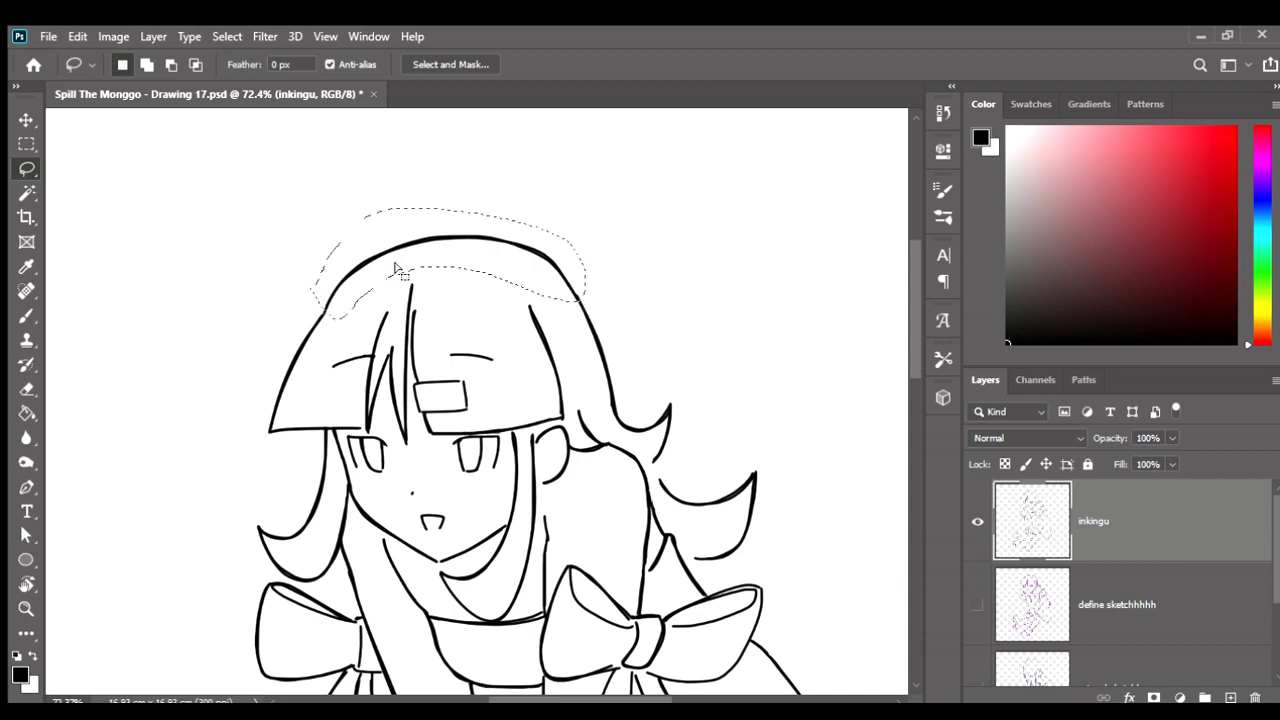
{"action": "key", "text": "v"}
{"action": "mouse_move", "coordinate": [446, 203]}
{"action": "left_mouse_down"}
{"action": "mouse_move", "coordinate": [444, 189]}
{"action": "mouse_move", "coordinate": [446, 207]}
{"action": "left_mouse_up"}
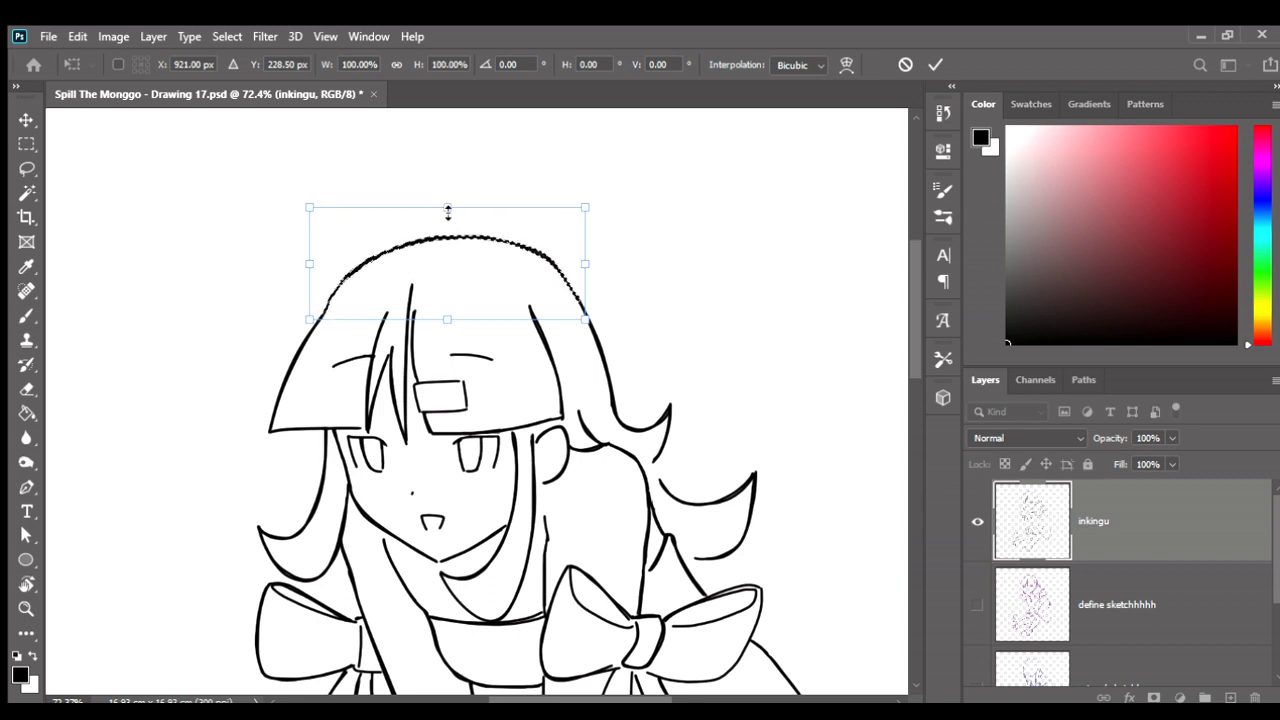
{"action": "key", "text": "Return"}
Reselect the hair top and stretch it again to 104.85% height.
{"action": "key", "text": "ctrl+d"}
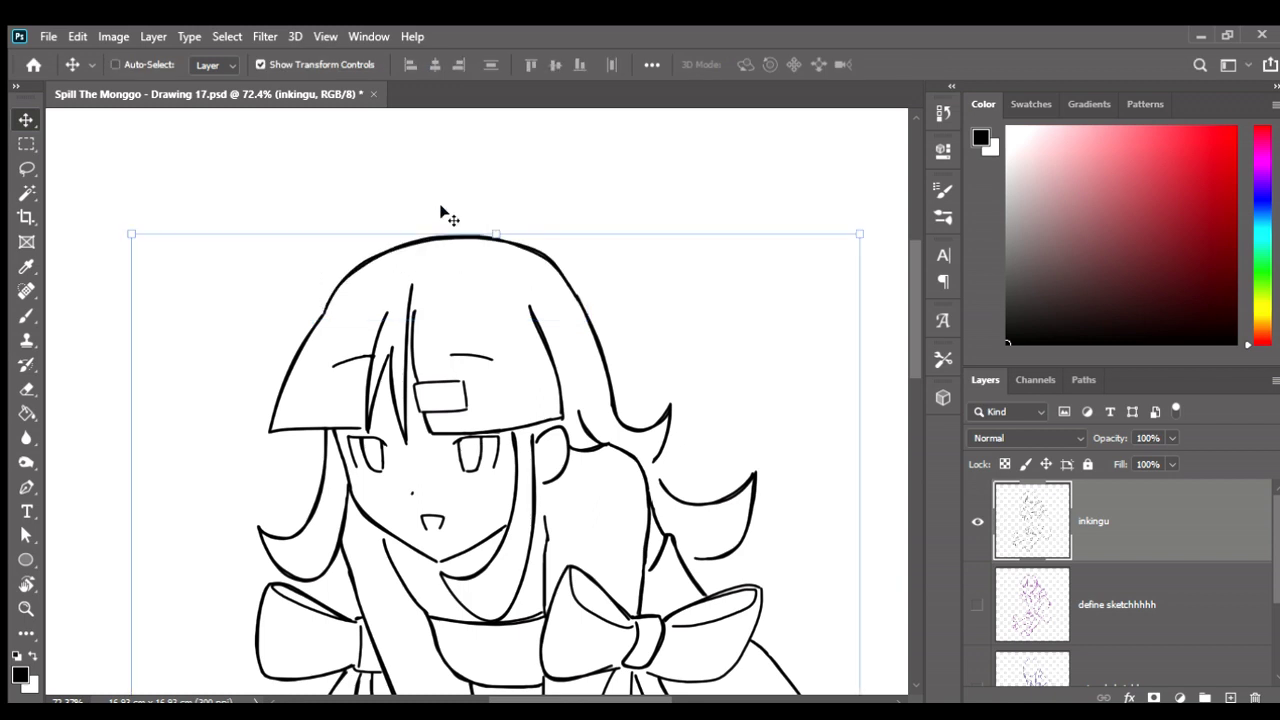
{"action": "key", "text": "ctrl+shift+d"}
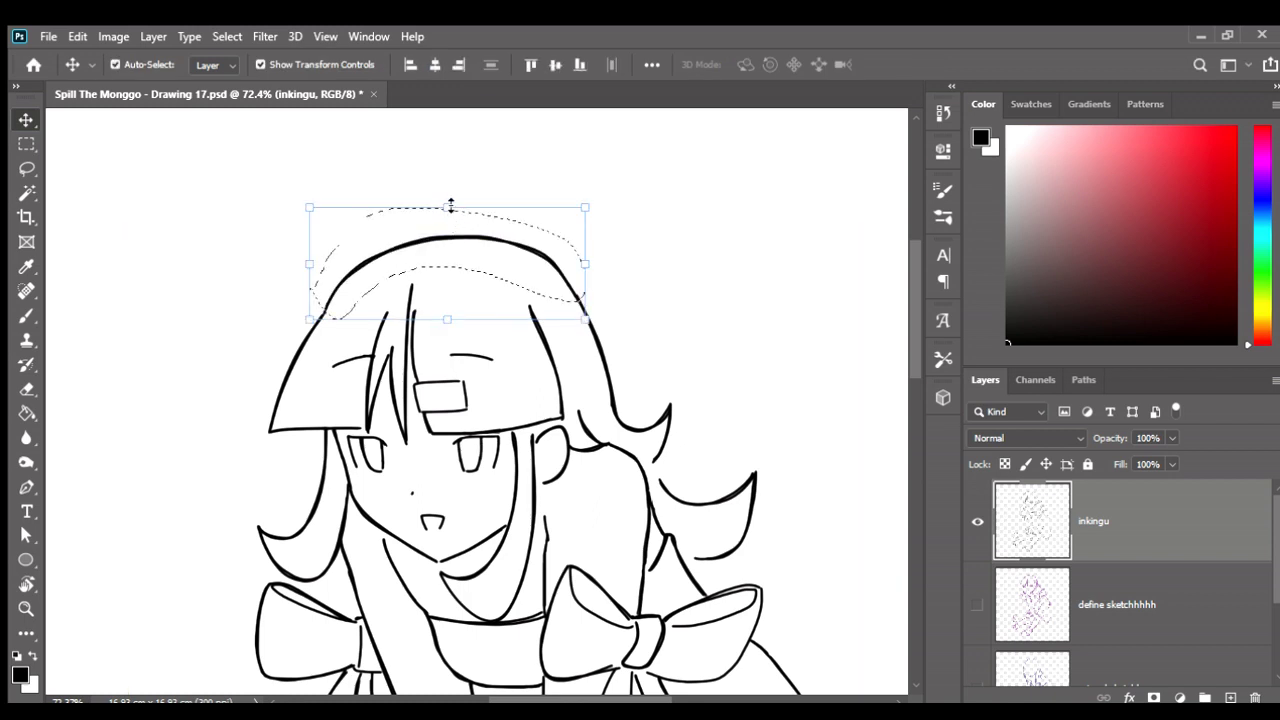
{"action": "left_click_drag", "start_coordinate": [448, 206], "coordinate": [453, 200]}
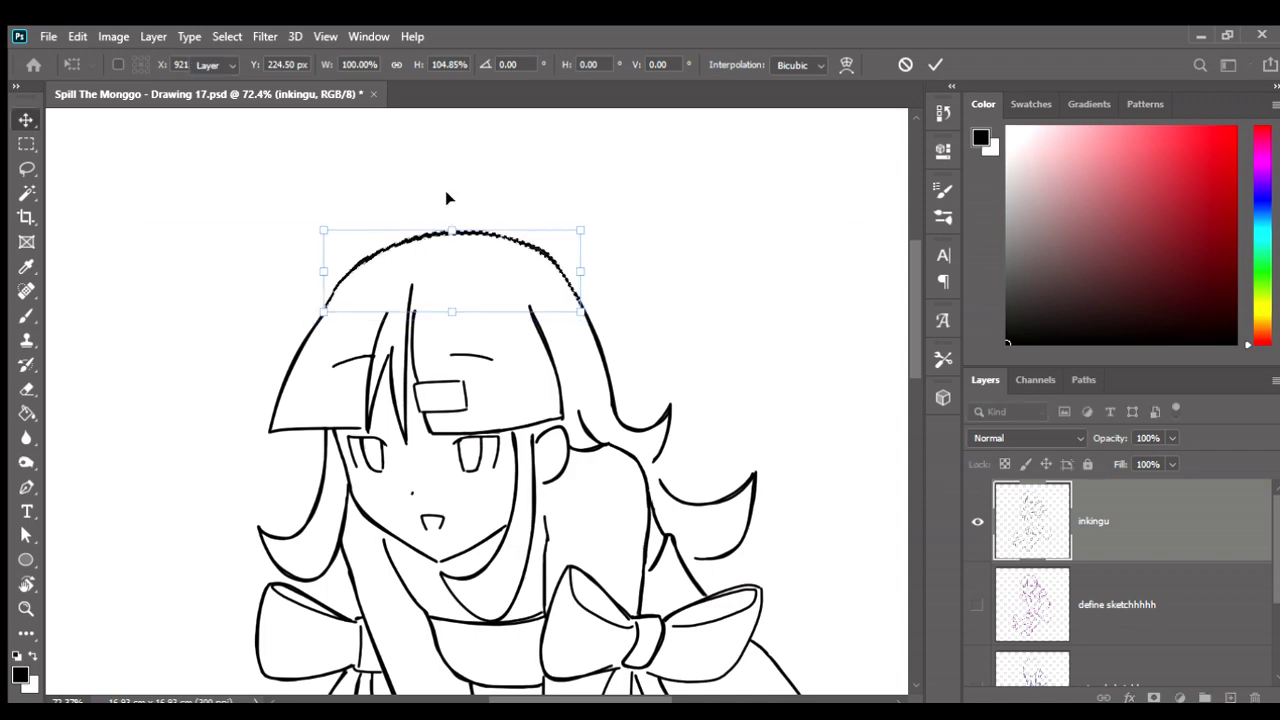
{"action": "key", "text": "Return"}
{"action": "key", "text": "b"}
{"action": "scroll", "coordinate": [453, 200], "scroll_direction": "down", "scroll_amount": 2}
{"action": "scroll", "coordinate": [453, 200], "scroll_direction": "down", "scroll_amount": 1}
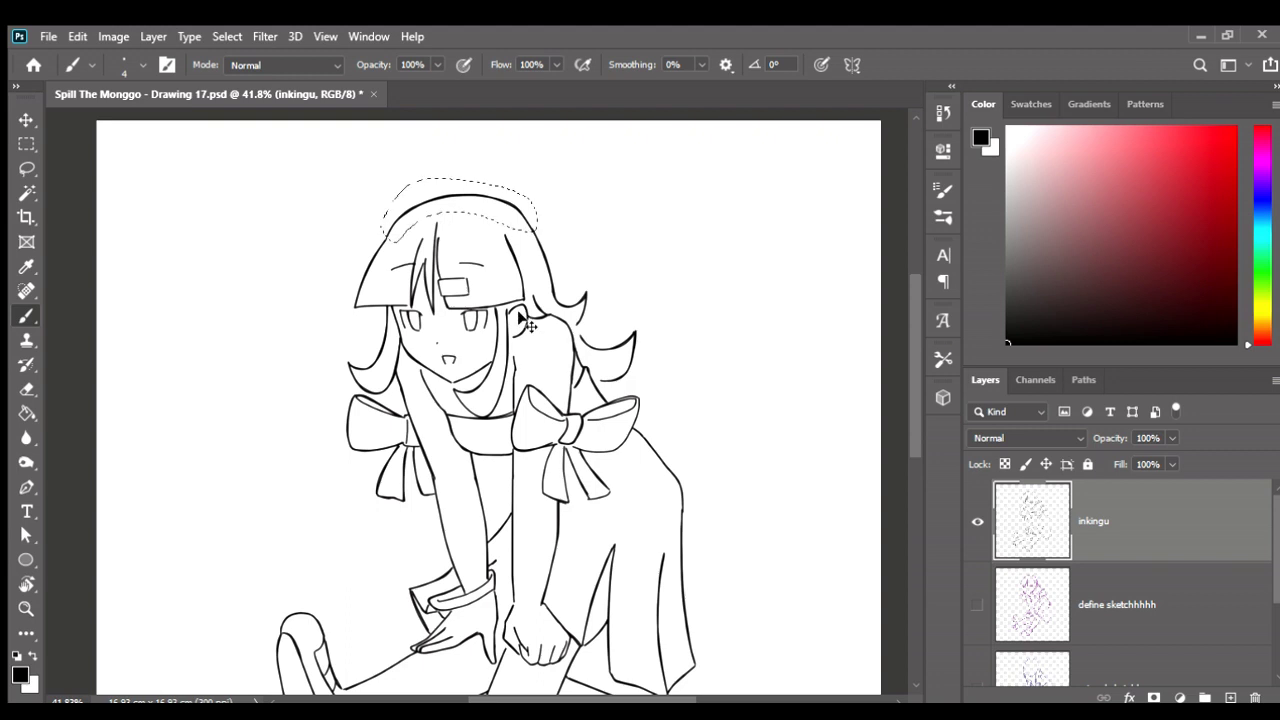
Deselect the hair top and flip the canvas to check the figure's proportions.
{"action": "key", "text": "ctrl+d"}
{"action": "scroll", "coordinate": [490, 320], "scroll_direction": "up", "scroll_amount": 1}
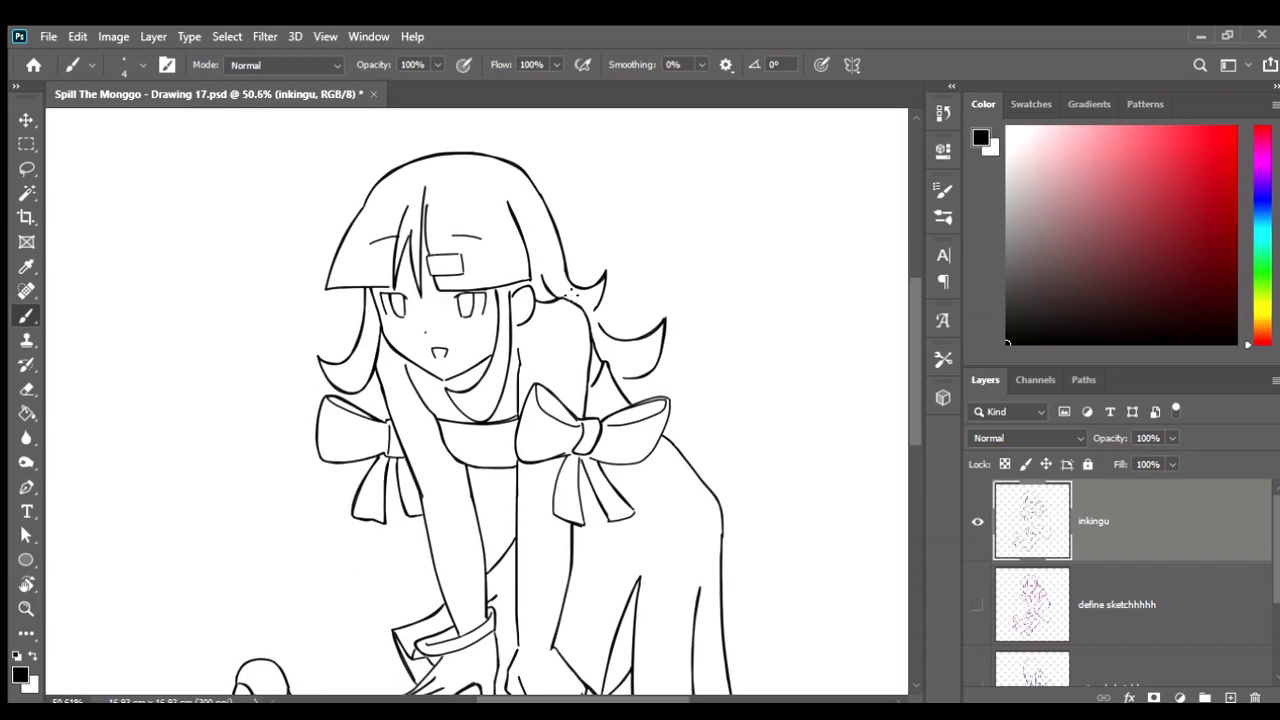
{"action": "key", "text": "h"}
{"action": "left_click_drag", "start_coordinate": [683, 315], "coordinate": [674, 321]}
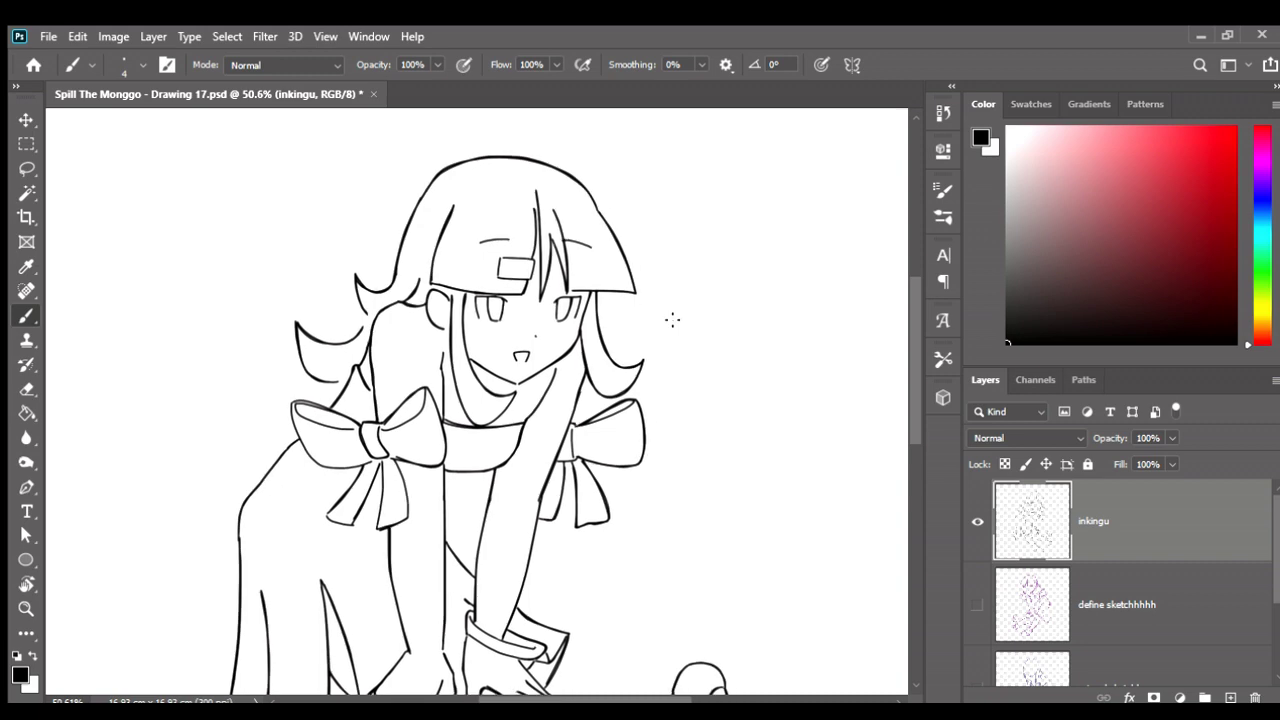
{"action": "scroll", "coordinate": [648, 245], "scroll_direction": "up", "scroll_amount": 1}
{"action": "scroll", "coordinate": [648, 245], "scroll_direction": "up", "scroll_amount": 1}
{"action": "scroll", "coordinate": [648, 245], "scroll_direction": "up", "scroll_amount": 2}
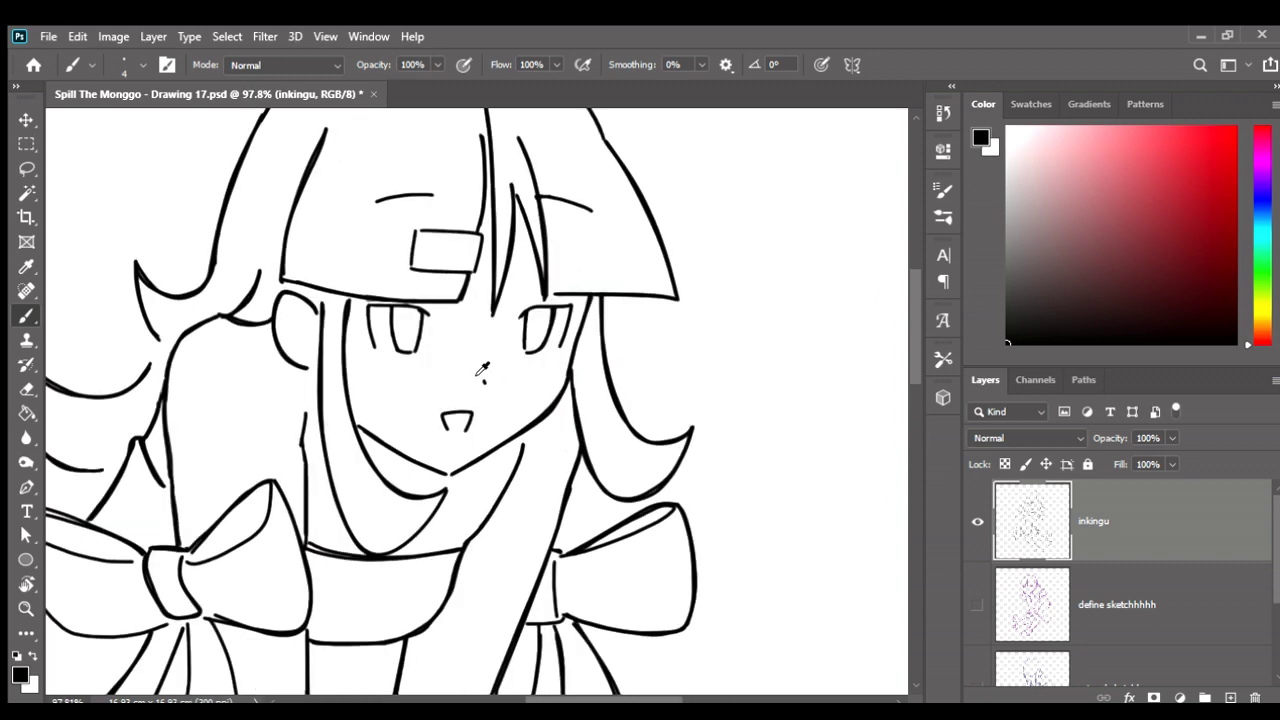
{"action": "scroll", "coordinate": [461, 374], "scroll_direction": "up", "scroll_amount": 2}
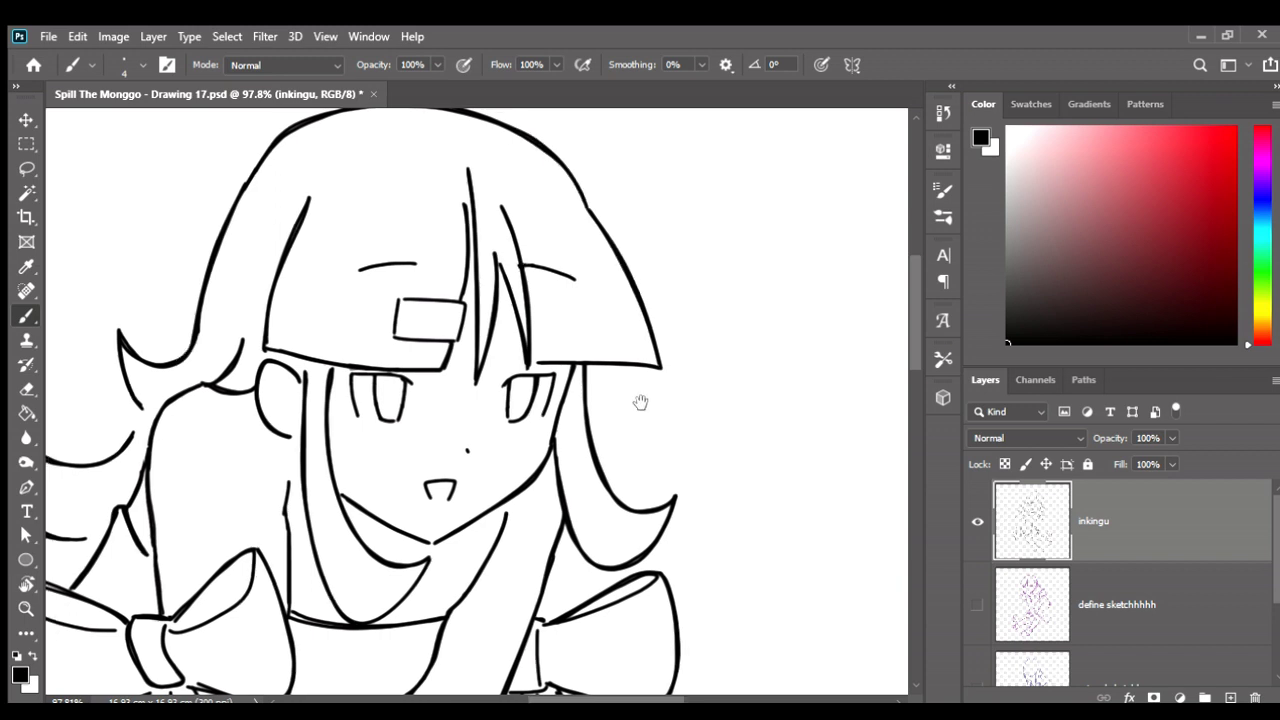
{"action": "left_click_drag", "start_coordinate": [613, 398], "coordinate": [650, 400]}
Zoom in and position the view on the girl's face.
{"action": "key", "text": "l"}
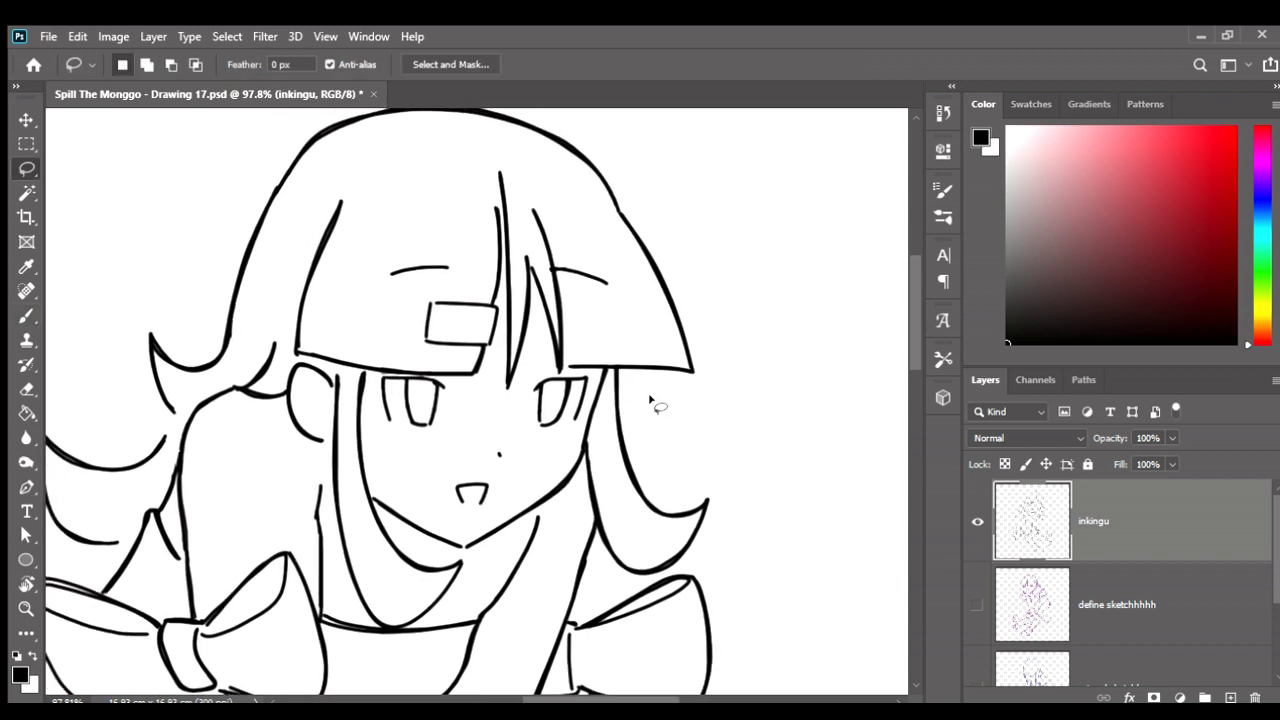
{"action": "scroll", "coordinate": [440, 559], "scroll_direction": "up", "scroll_amount": 2}
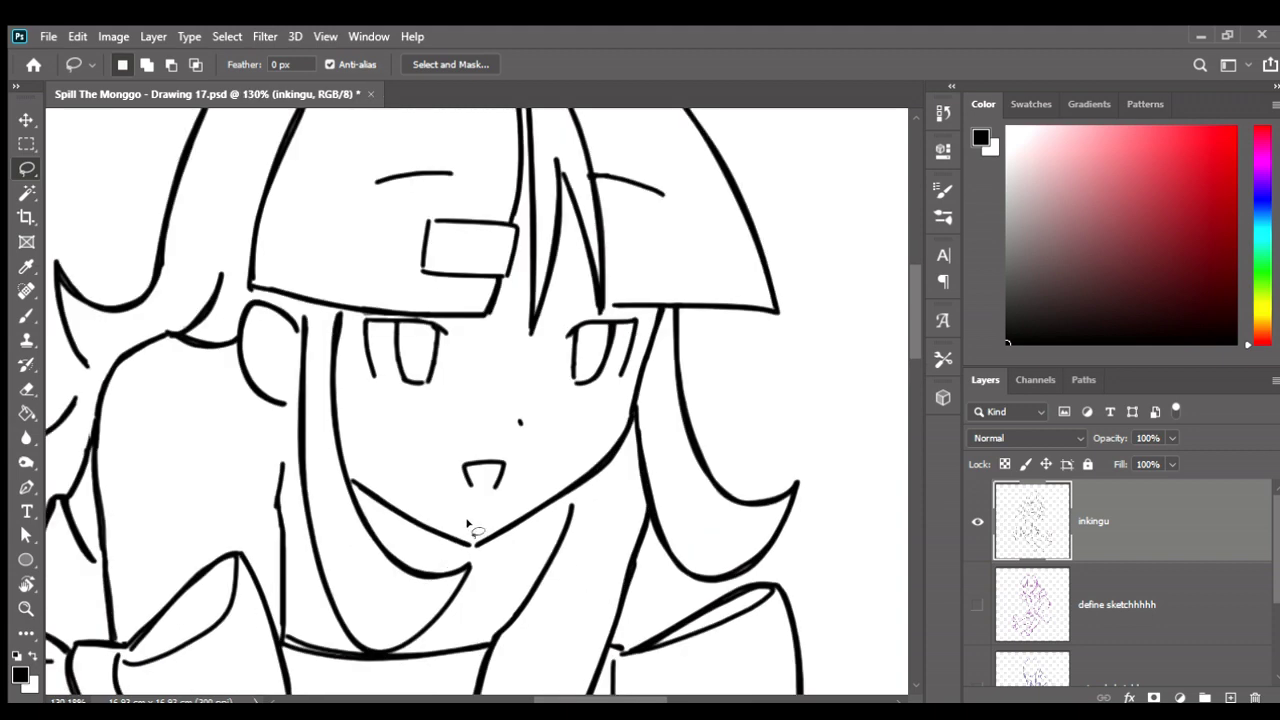
{"action": "left_click_drag", "start_coordinate": [520, 518], "coordinate": [593, 586]}
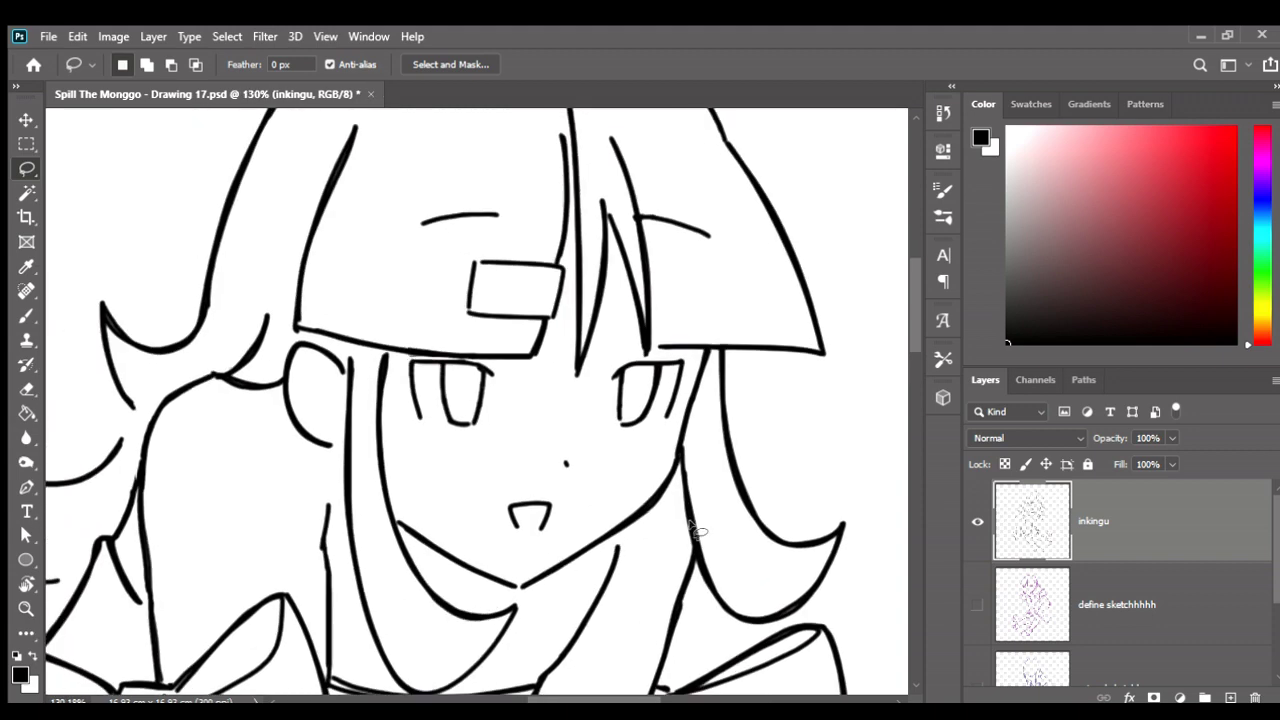
{"action": "scroll", "coordinate": [697, 531], "scroll_direction": "down", "scroll_amount": 1}
{"action": "scroll", "coordinate": [697, 531], "scroll_direction": "down", "scroll_amount": 1}
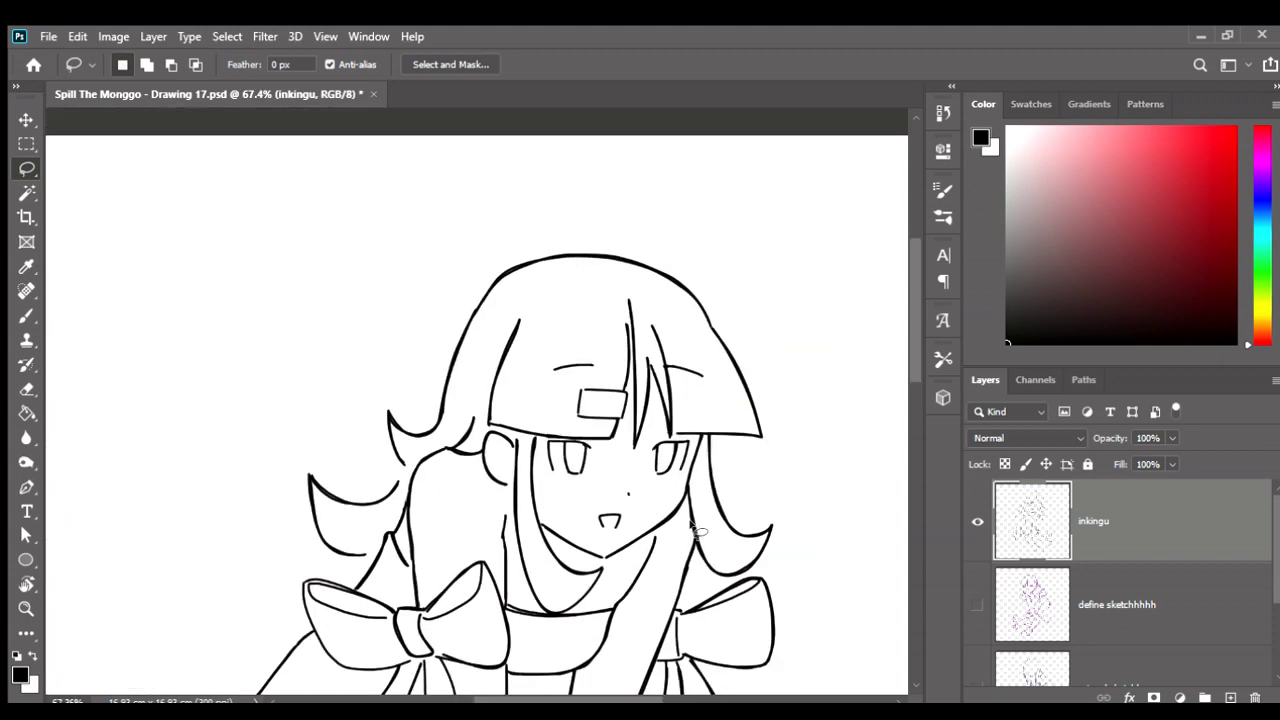
{"action": "scroll", "coordinate": [697, 531], "scroll_direction": "down", "scroll_amount": 1}
{"action": "left_click_drag", "start_coordinate": [695, 510], "coordinate": [668, 373]}
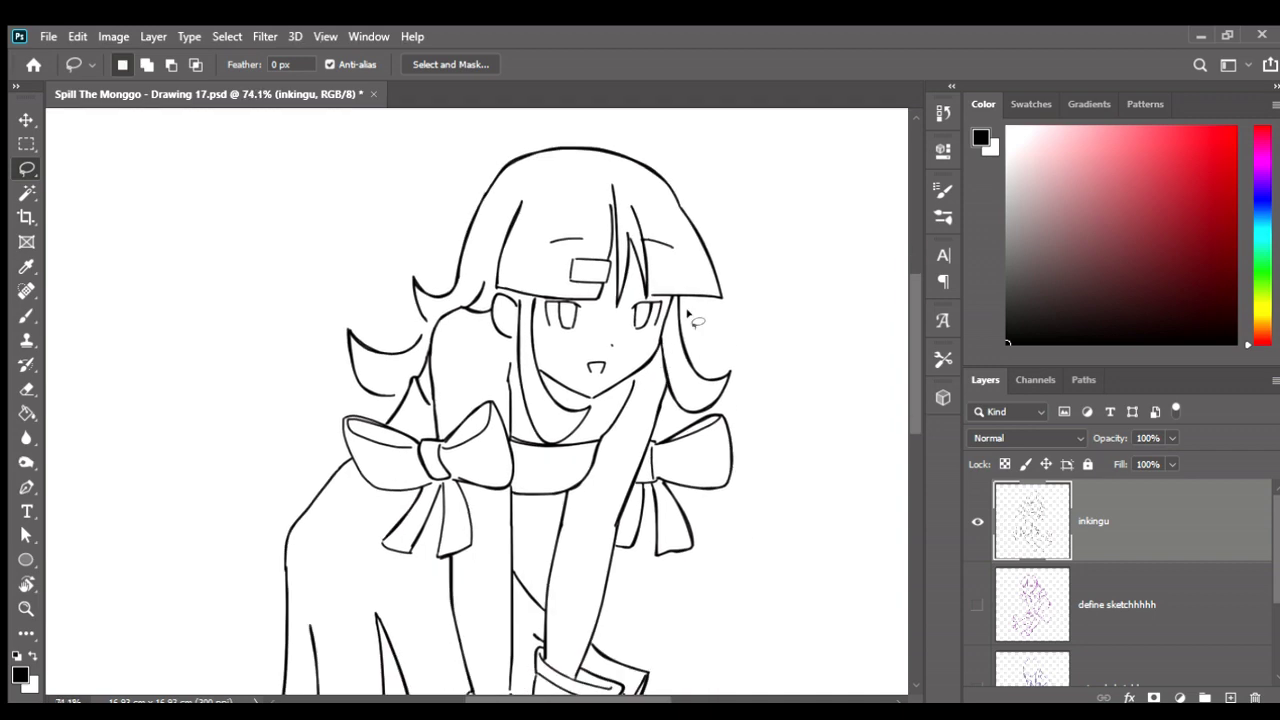
{"action": "scroll", "coordinate": [690, 318], "scroll_direction": "up", "scroll_amount": 1}
{"action": "scroll", "coordinate": [567, 313], "scroll_direction": "up", "scroll_amount": 1}
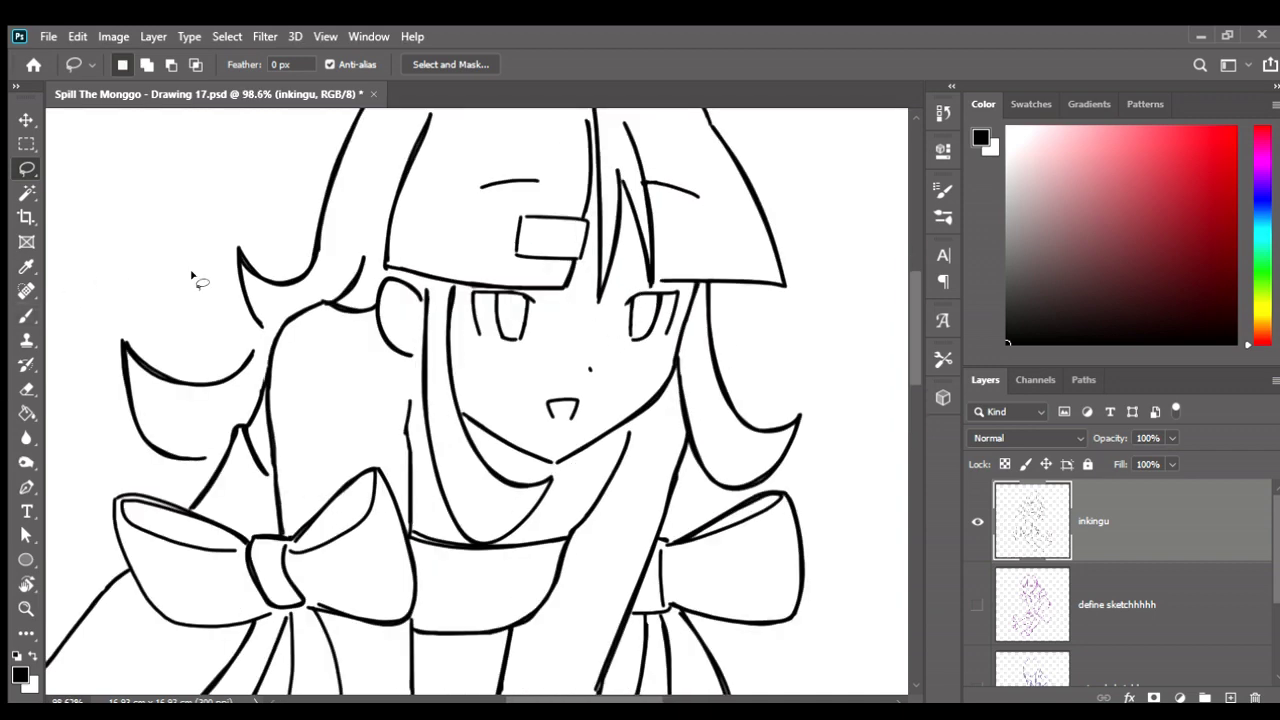
Mirror the face to check it, restore it, then lasso the left eye.
{"action": "key", "text": "ctrl+shift+h"}
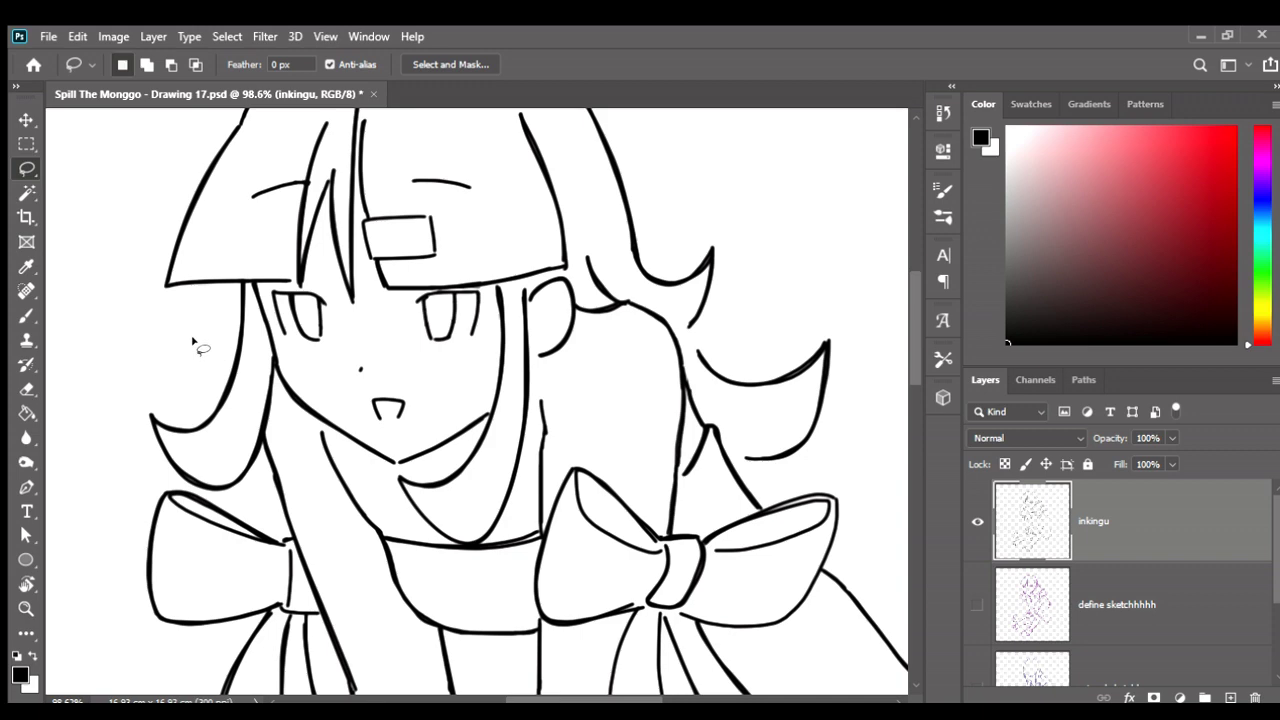
{"action": "left_click_drag", "start_coordinate": [193, 342], "coordinate": [254, 370]}
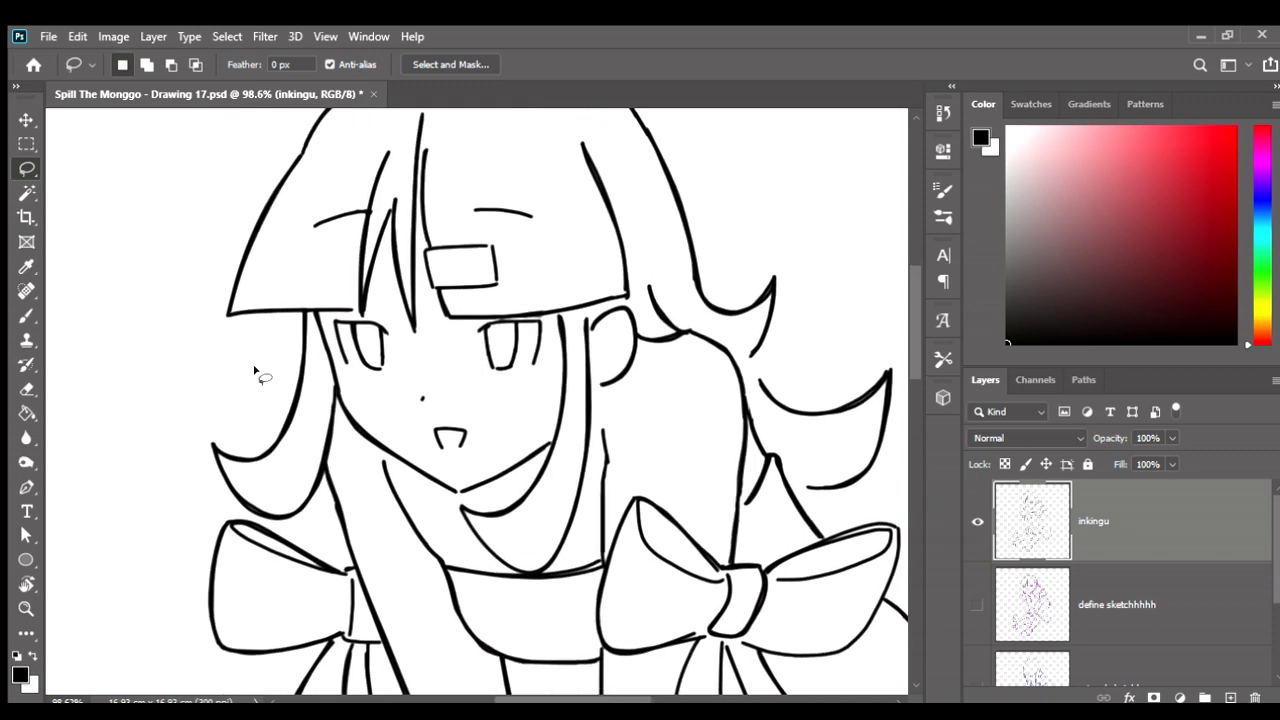
{"action": "key", "text": "ctrl+shift+h"}
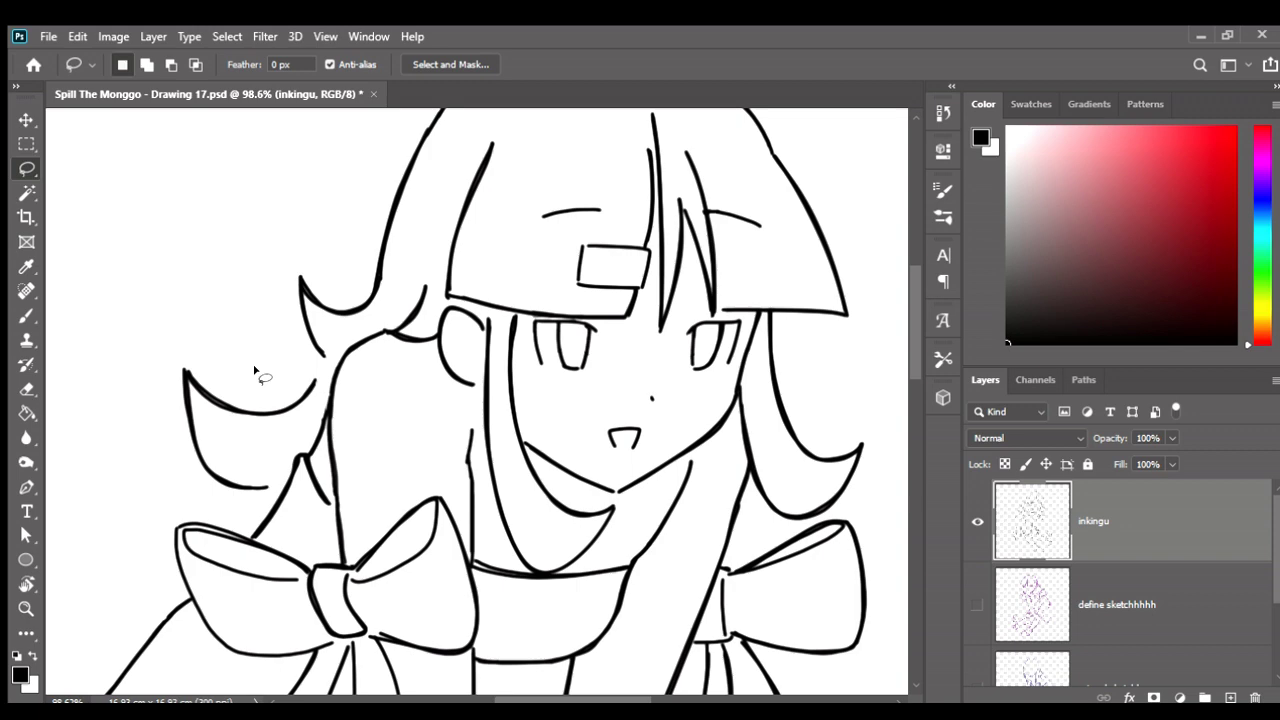
{"action": "scroll", "coordinate": [268, 360], "scroll_direction": "down", "scroll_amount": 2}
{"action": "scroll", "coordinate": [270, 358], "scroll_direction": "down", "scroll_amount": 1}
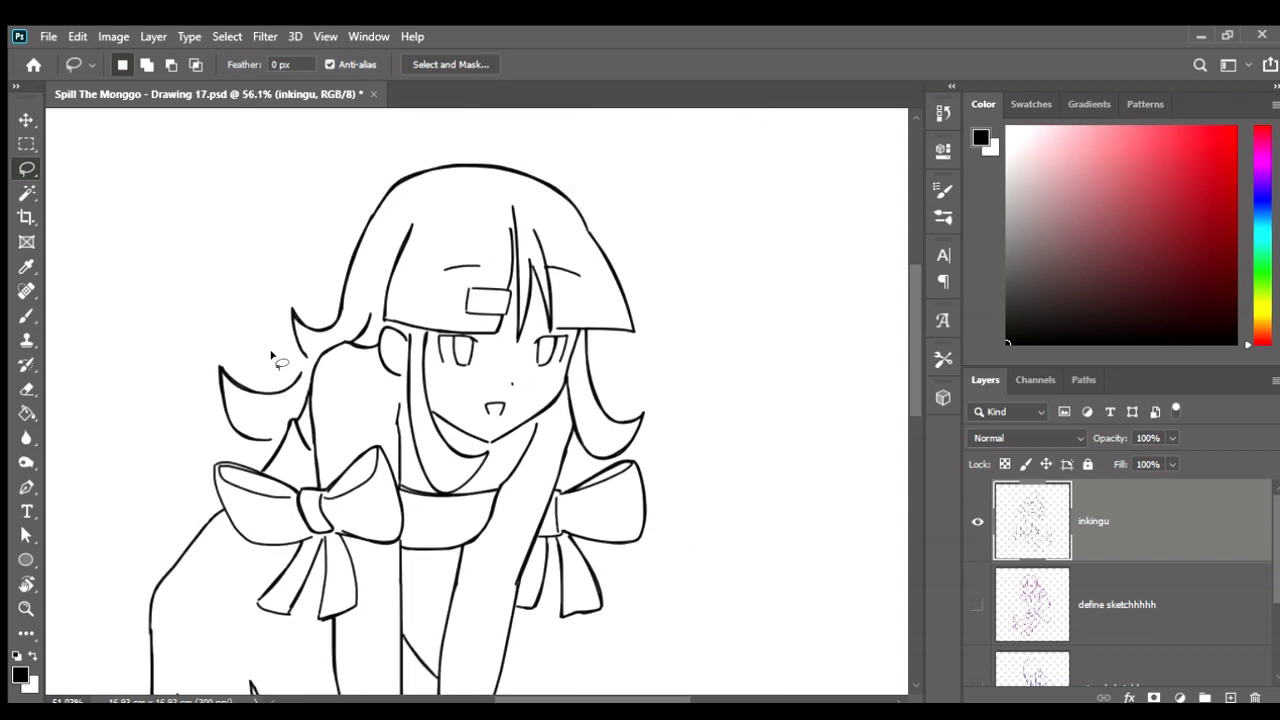
{"action": "scroll", "coordinate": [272, 356], "scroll_direction": "down", "scroll_amount": 1}
{"action": "scroll", "coordinate": [290, 355], "scroll_direction": "up", "scroll_amount": 1}
{"action": "scroll", "coordinate": [335, 350], "scroll_direction": "up", "scroll_amount": 1}
{"action": "scroll", "coordinate": [330, 325], "scroll_direction": "up", "scroll_amount": 1}
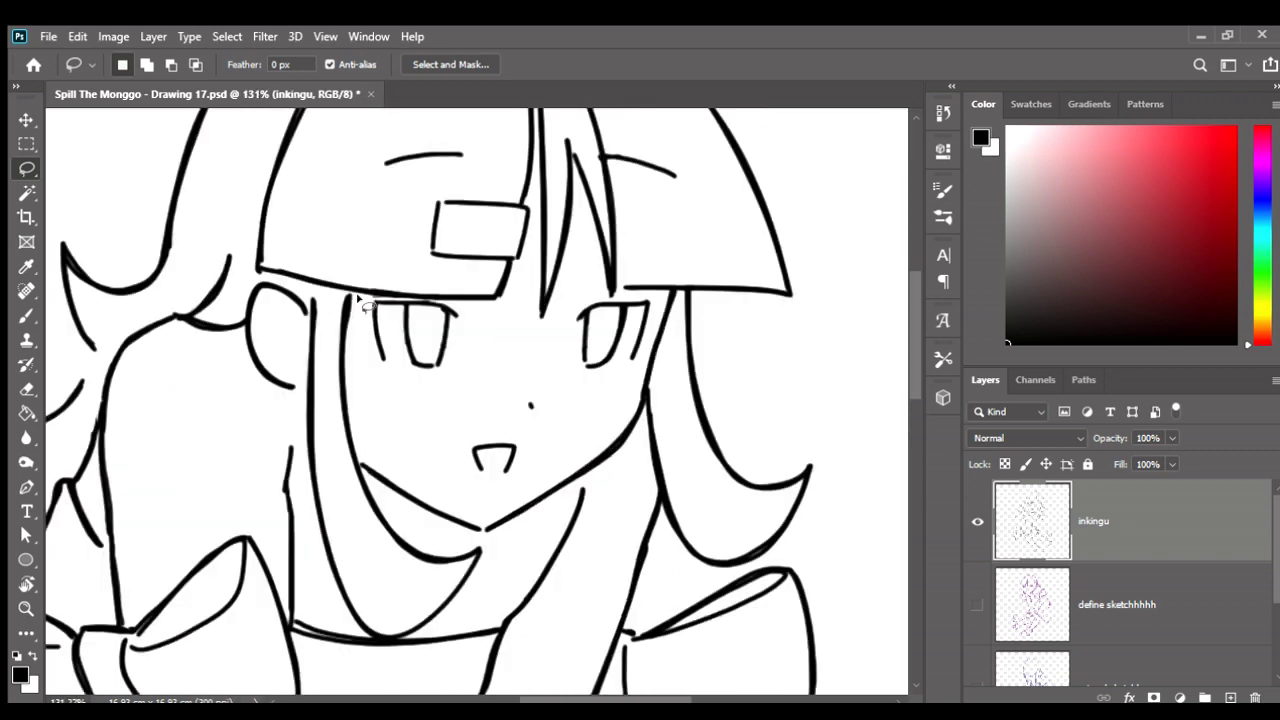
{"action": "scroll", "coordinate": [375, 365], "scroll_direction": "up", "scroll_amount": 1}
{"action": "mouse_move", "coordinate": [375, 363]}
{"action": "left_mouse_down"}
{"action": "mouse_move", "coordinate": [465, 297]}
{"action": "mouse_move", "coordinate": [370, 290]}
{"action": "mouse_move", "coordinate": [380, 372]}
{"action": "left_mouse_up"}
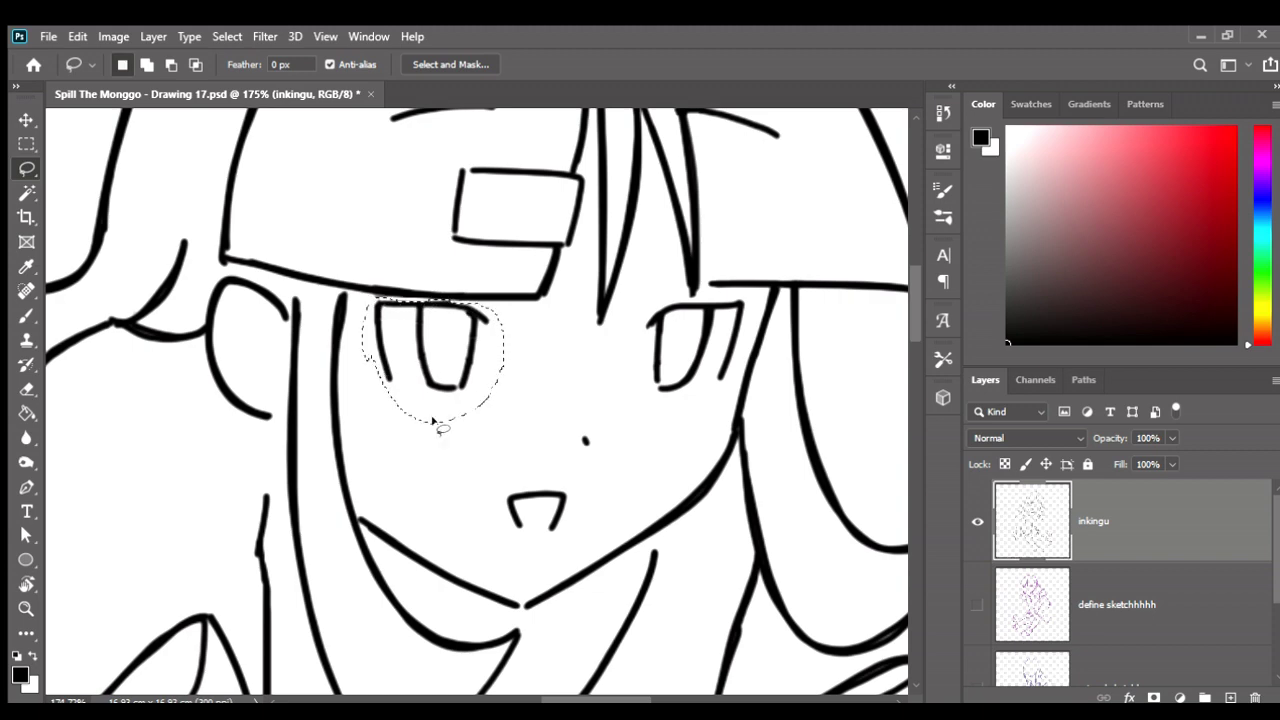
{"action": "key", "text": "v"}
{"action": "scroll", "coordinate": [452, 330], "scroll_direction": "down", "scroll_amount": 3}
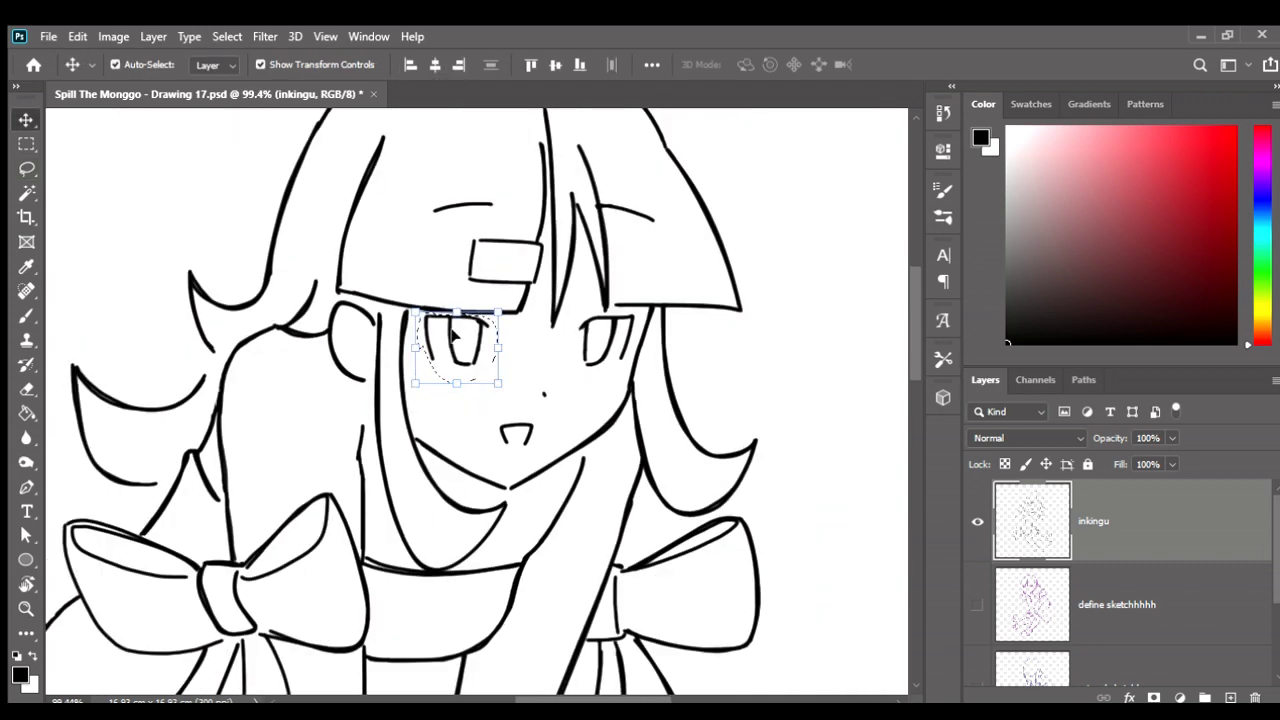
{"action": "key", "text": "Delete"}
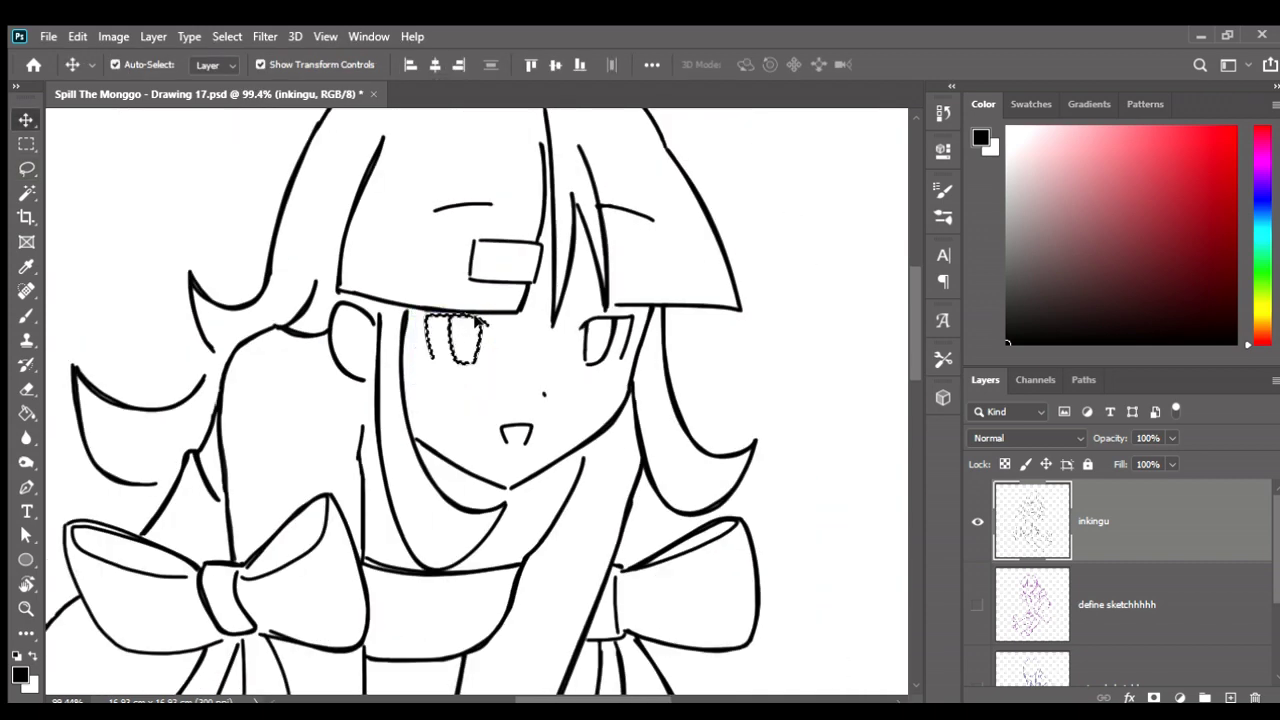
{"action": "key", "text": "ctrl+z"}
{"action": "key", "text": "ctrl+d"}
{"action": "key", "text": "b"}
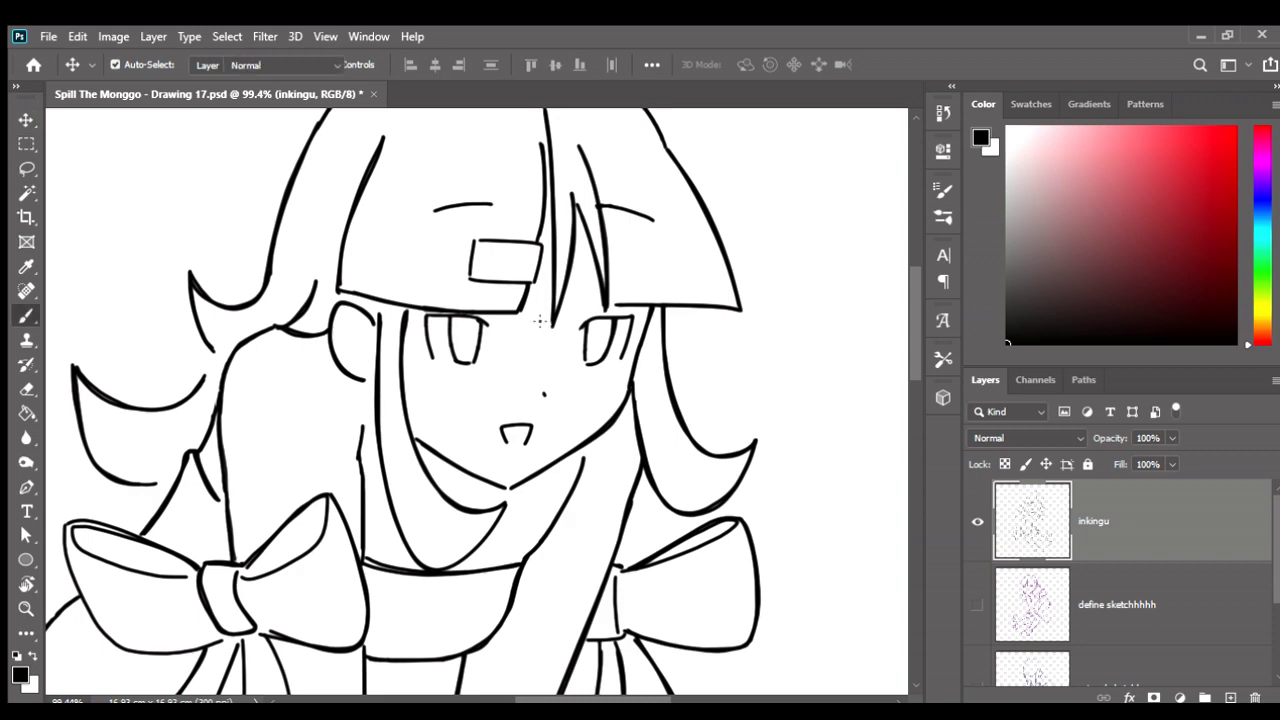
{"action": "scroll", "coordinate": [540, 320], "scroll_direction": "down", "scroll_amount": 3}
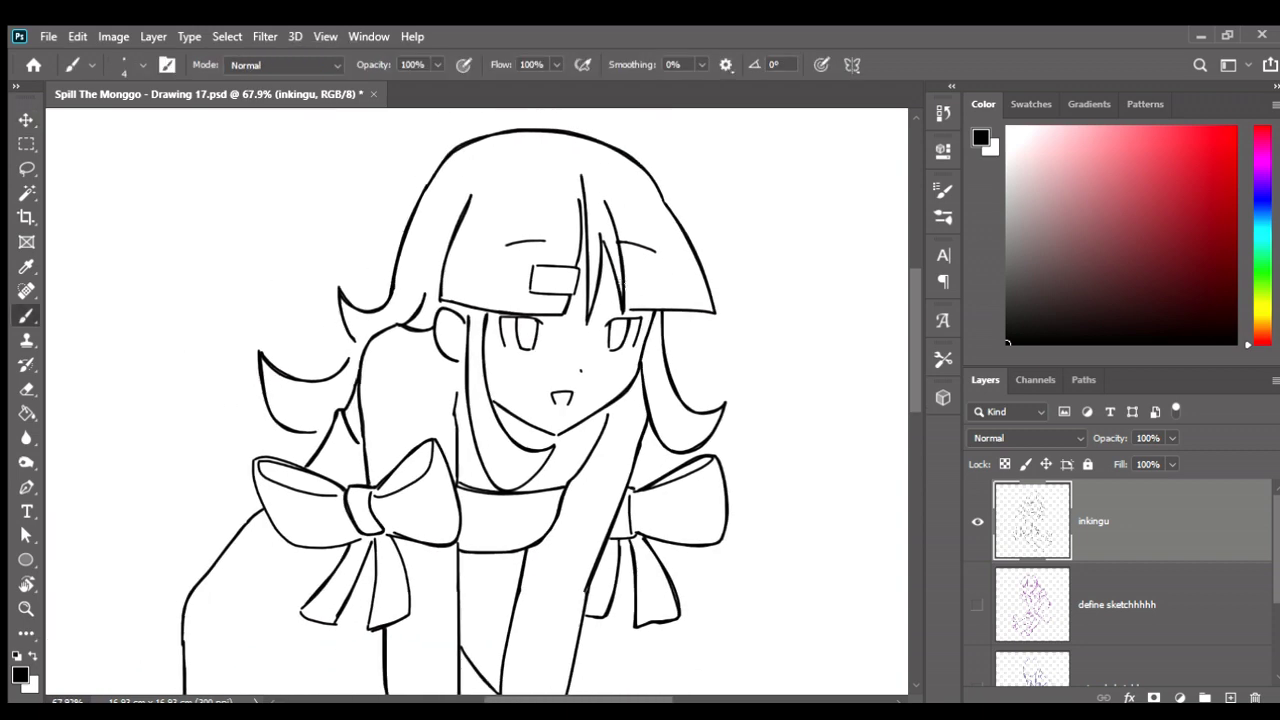
Flip the canvas back and forth to compare the line art, clearing the eye selection.
{"action": "key", "text": "ctrl+shift+h"}
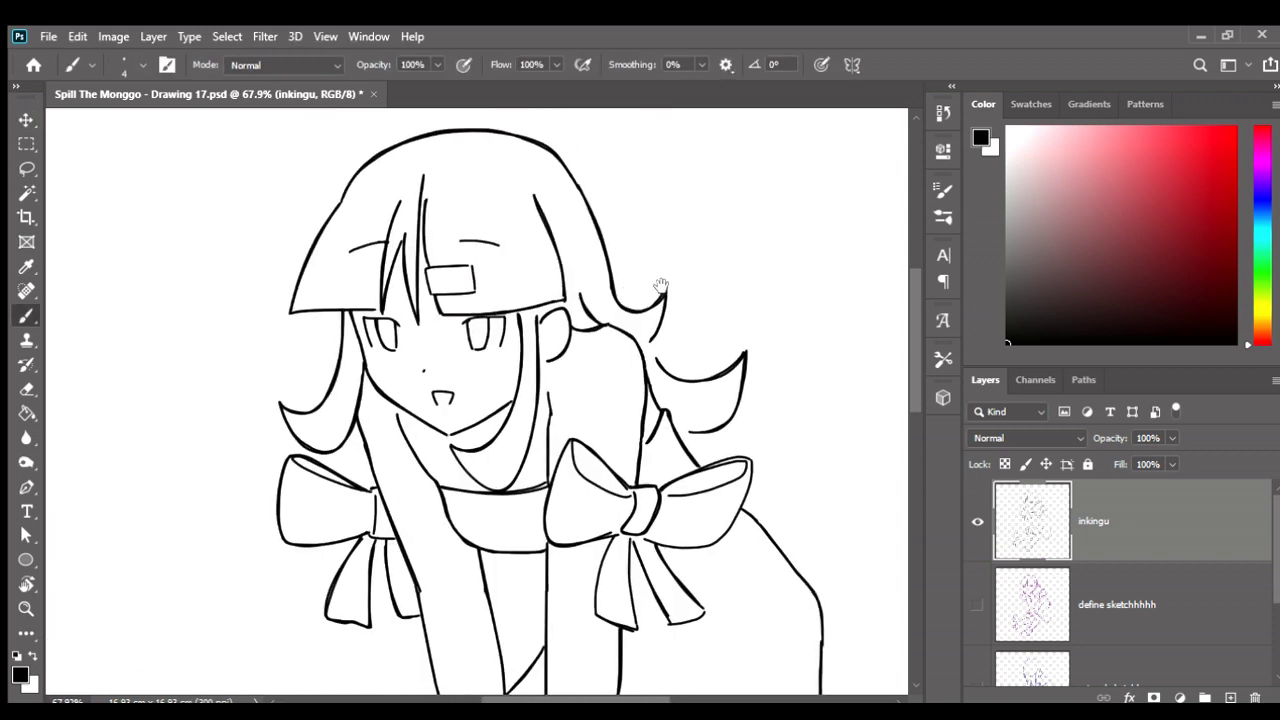
{"action": "left_click_drag", "start_coordinate": [625, 283], "coordinate": [689, 288]}
{"action": "key", "text": "ctrl+shift+h"}
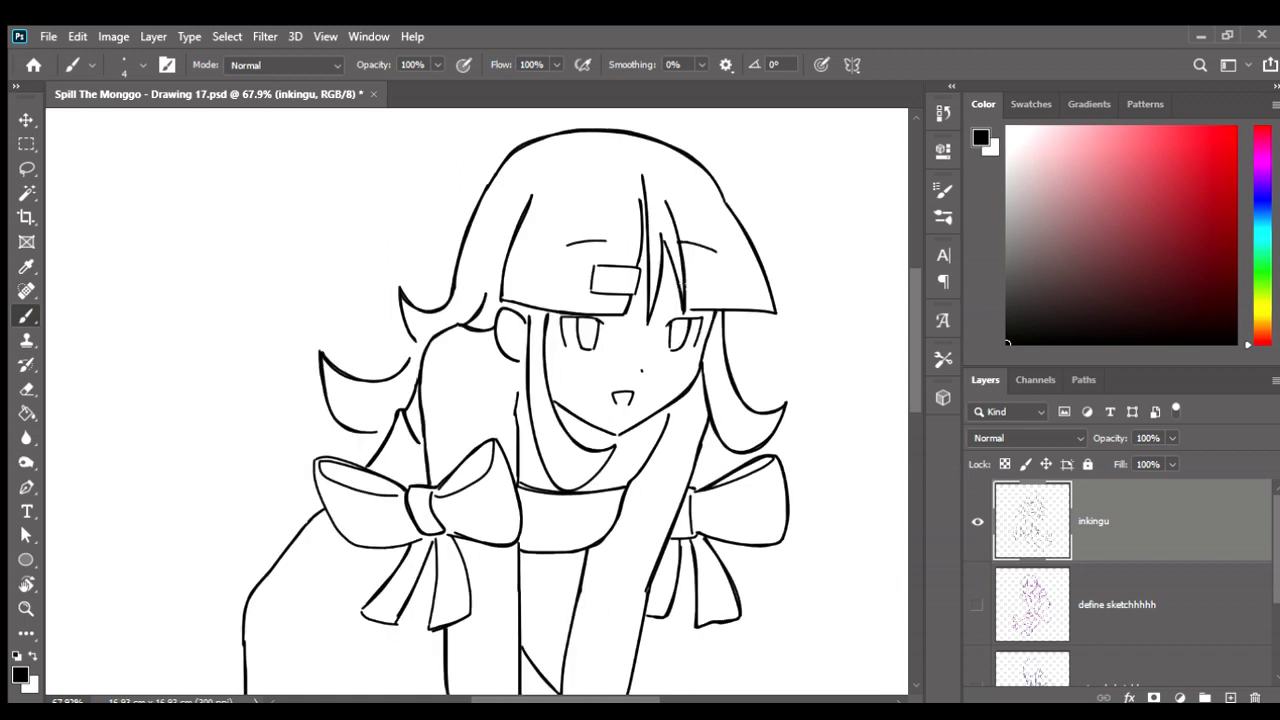
{"action": "key", "text": "ctrl+shift+d"}
{"action": "key", "text": "ctrl+d"}
{"action": "key", "text": "ctrl+shift+h"}
{"action": "key", "text": "ctrl+shift+h"}
{"action": "key", "text": "ctrl+shift+h"}
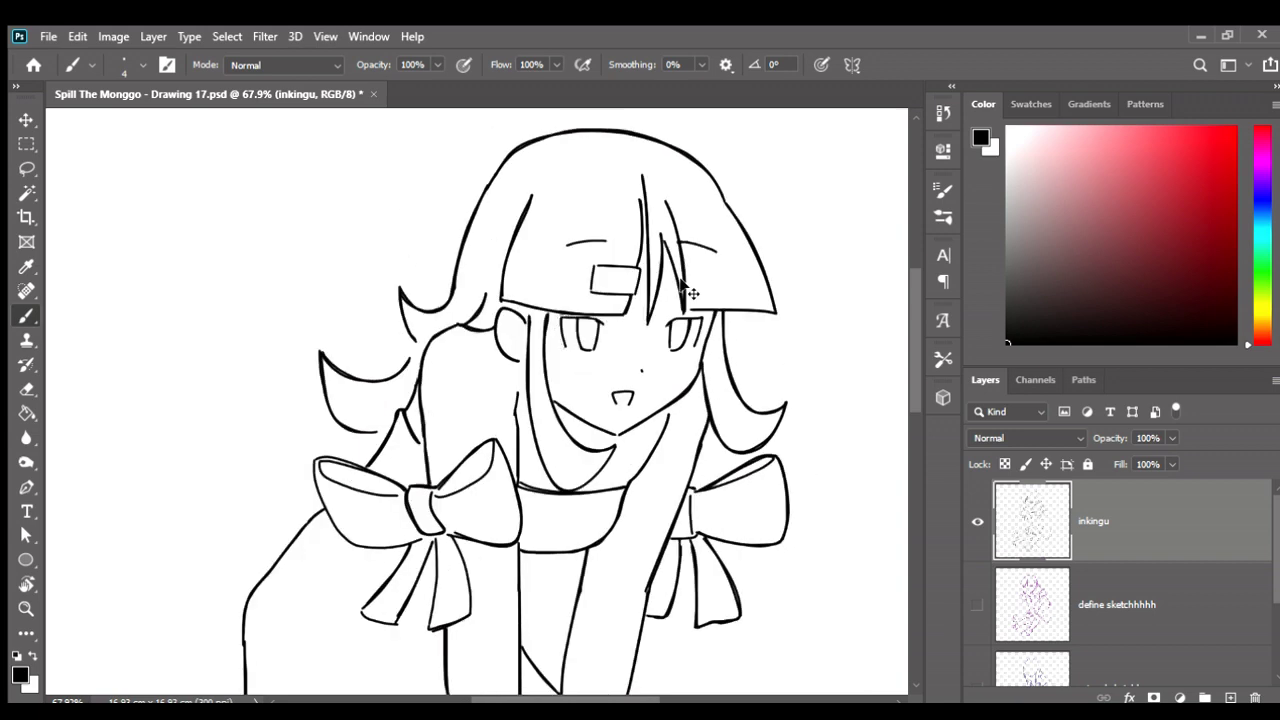